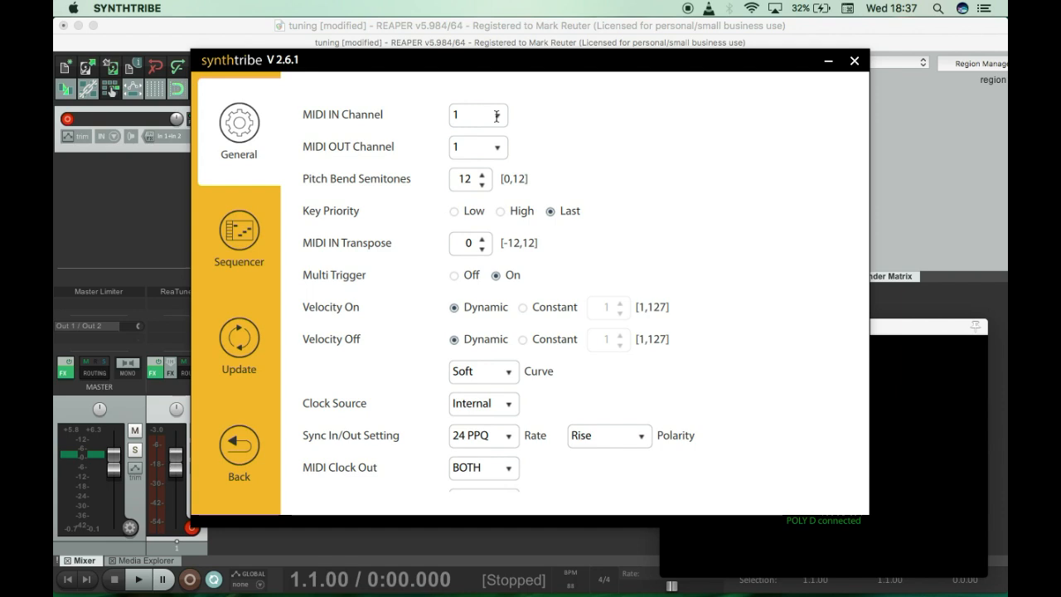
Set the Poly D's MIDI IN Channel to 2 and its MIDI OUT Channel to 3
click(498, 116)
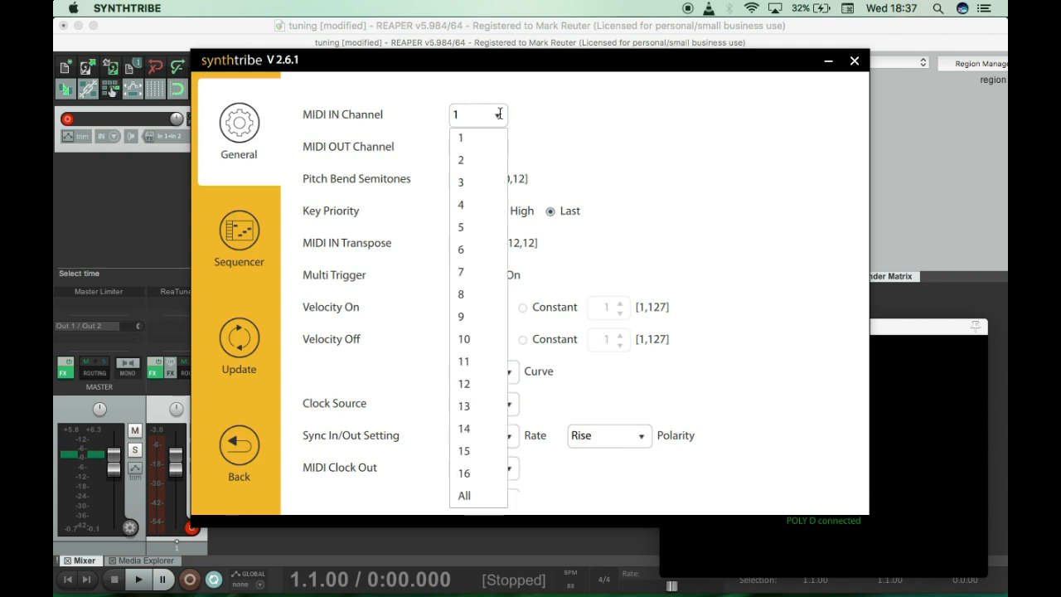
click(470, 161)
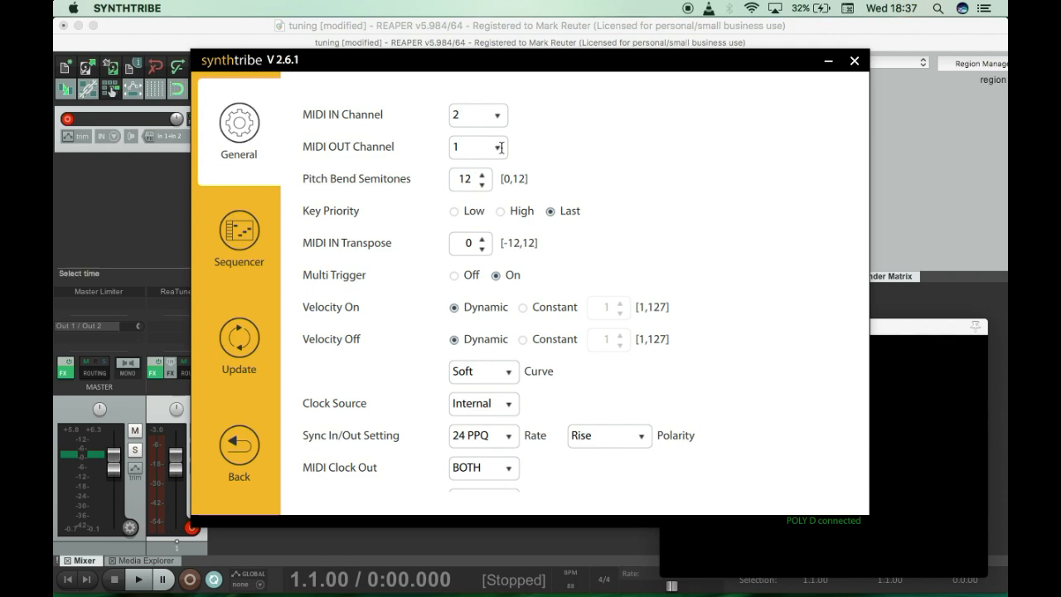
click(501, 147)
click(464, 215)
Review the remaining general settings of the Poly D down to Local Keyboard Mode, and leave the settings for the device's start page
scroll(323, 263, down, 5)
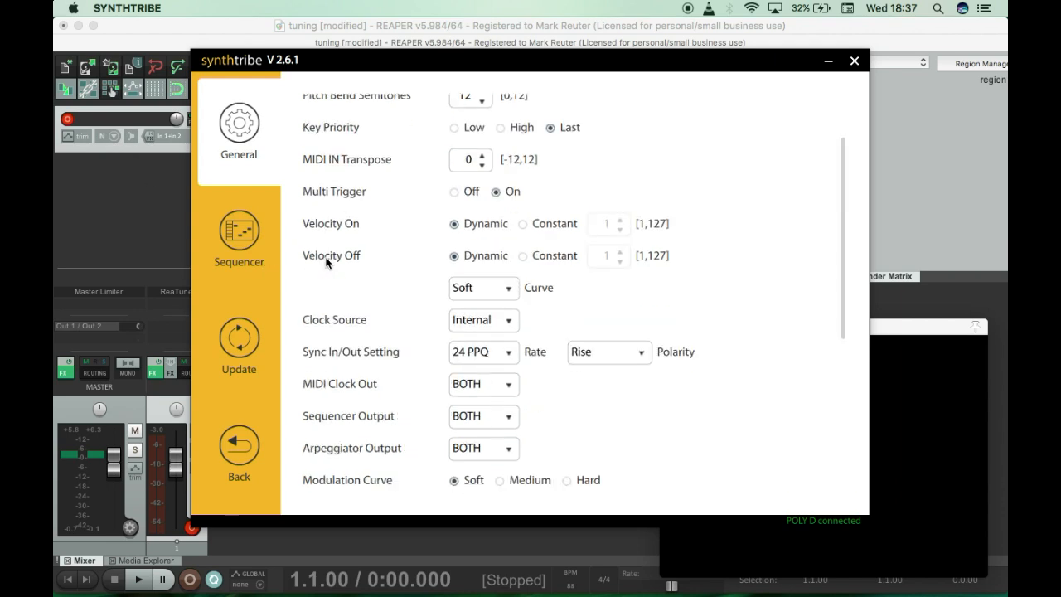
scroll(326, 263, down, 10)
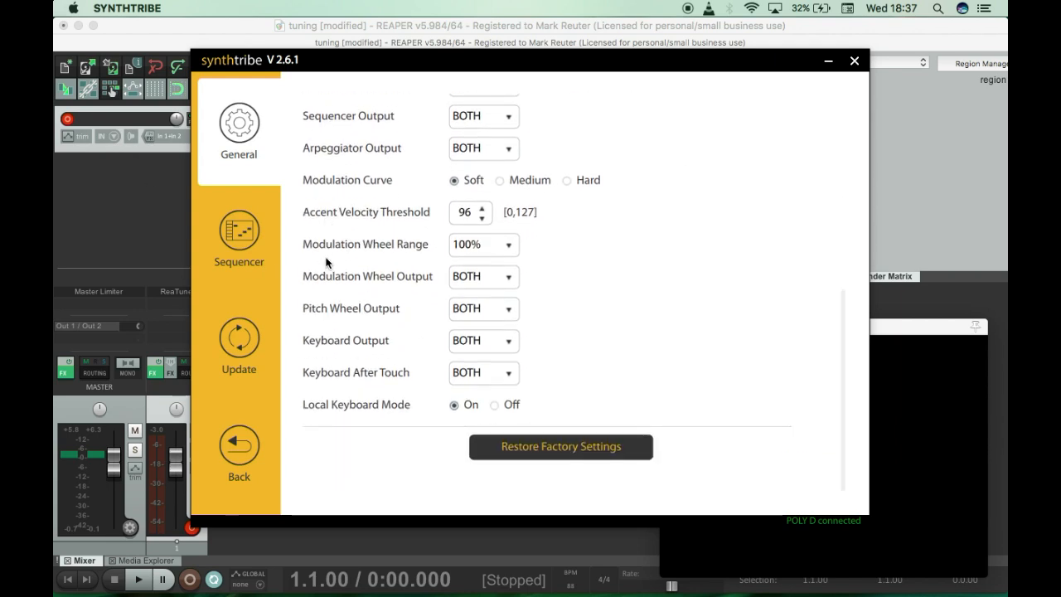
scroll(326, 263, up, 15)
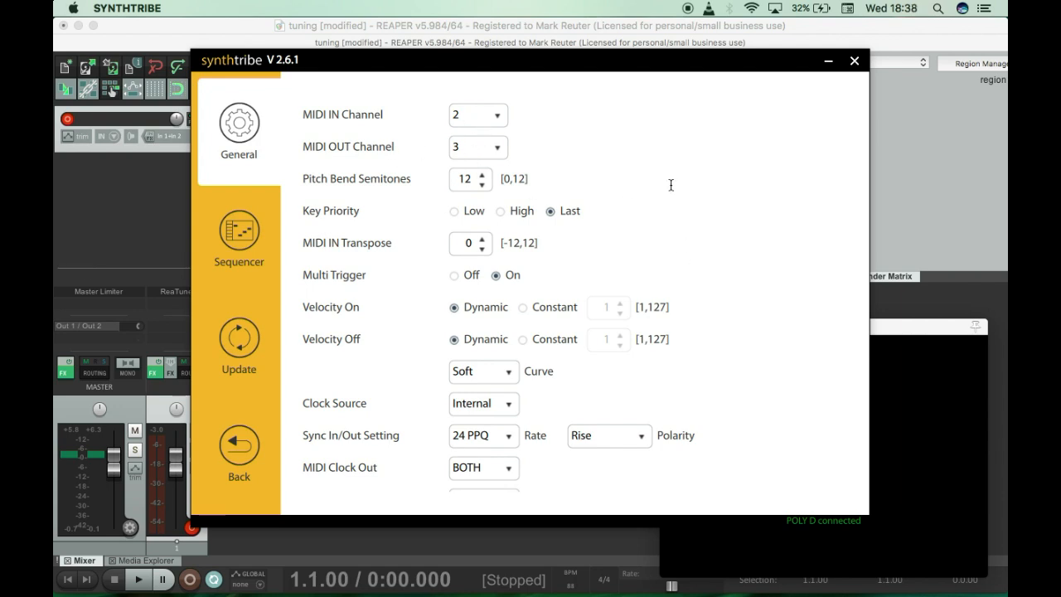
scroll(671, 185, down, 10)
scroll(671, 184, up, 10)
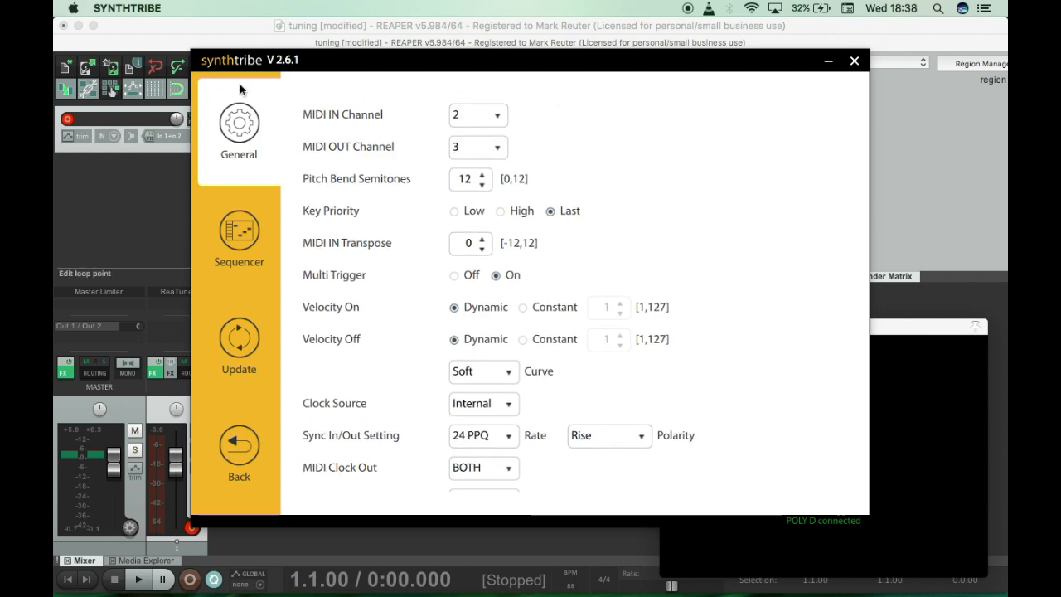
click(239, 445)
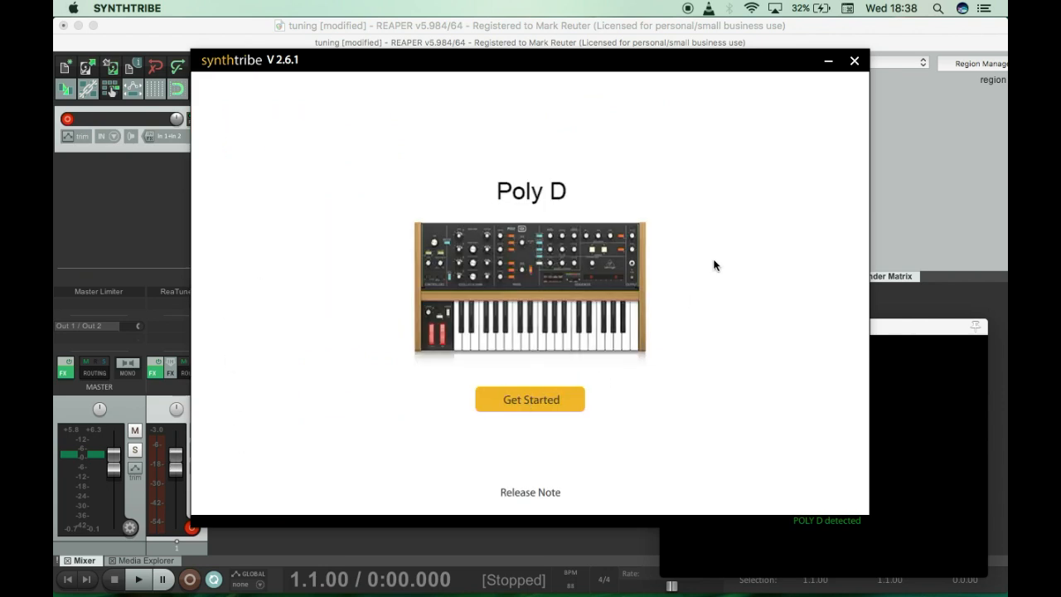
click(537, 396)
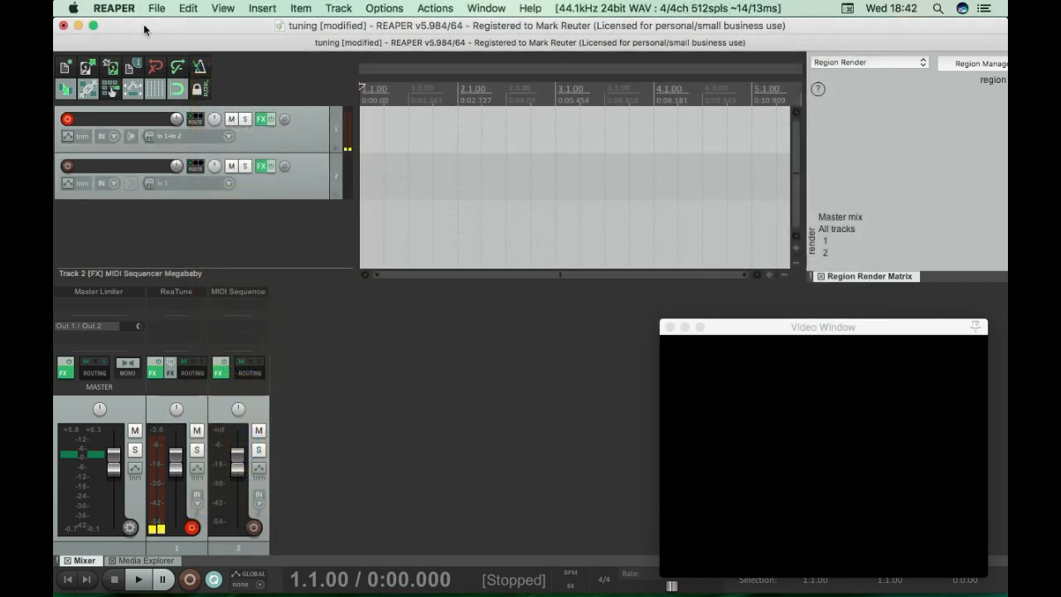
In REAPER, inspect track 2's MIDI Sequencer Megababy effect and route the track's MIDI hardware output to BEHRINGER - POLY D on channel 2
click(261, 165)
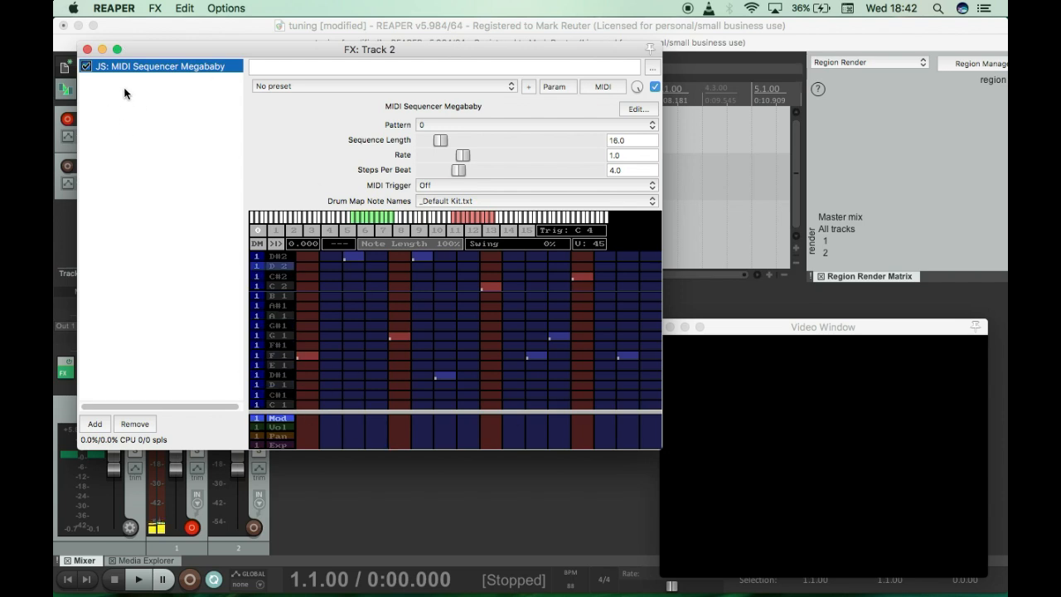
click(87, 50)
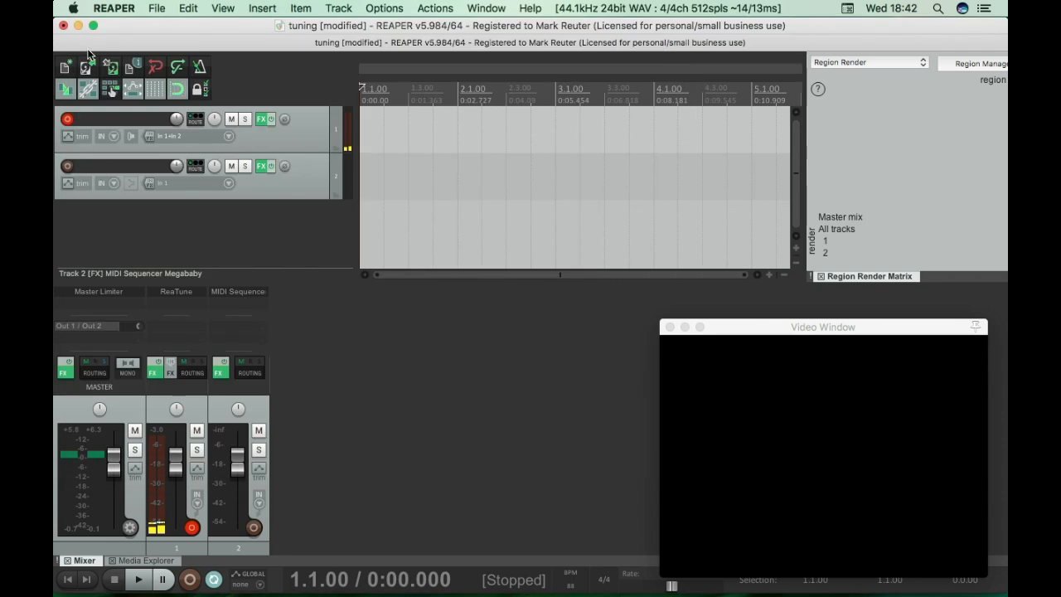
click(196, 166)
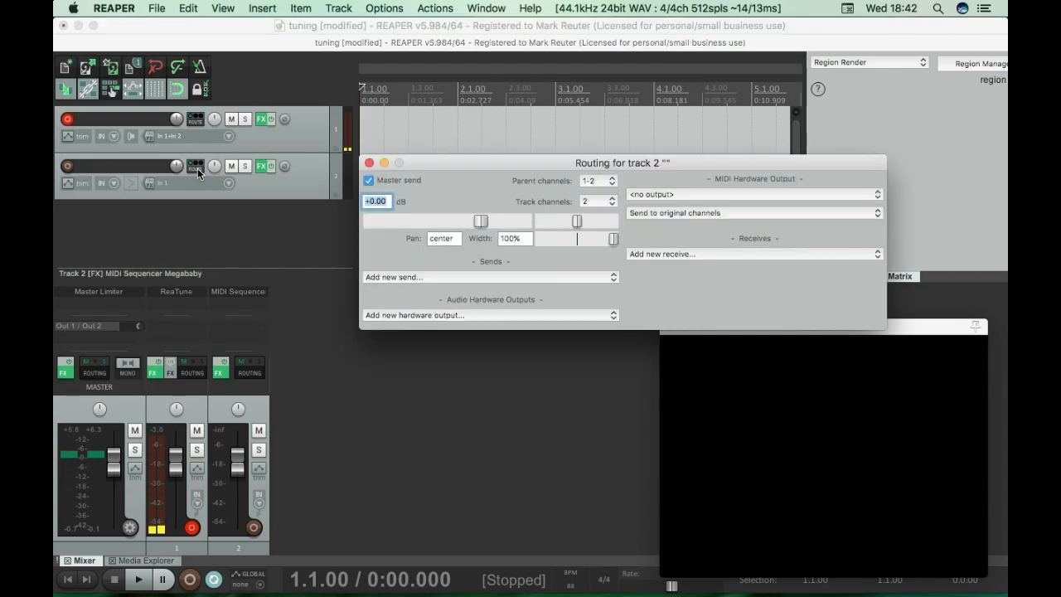
click(679, 195)
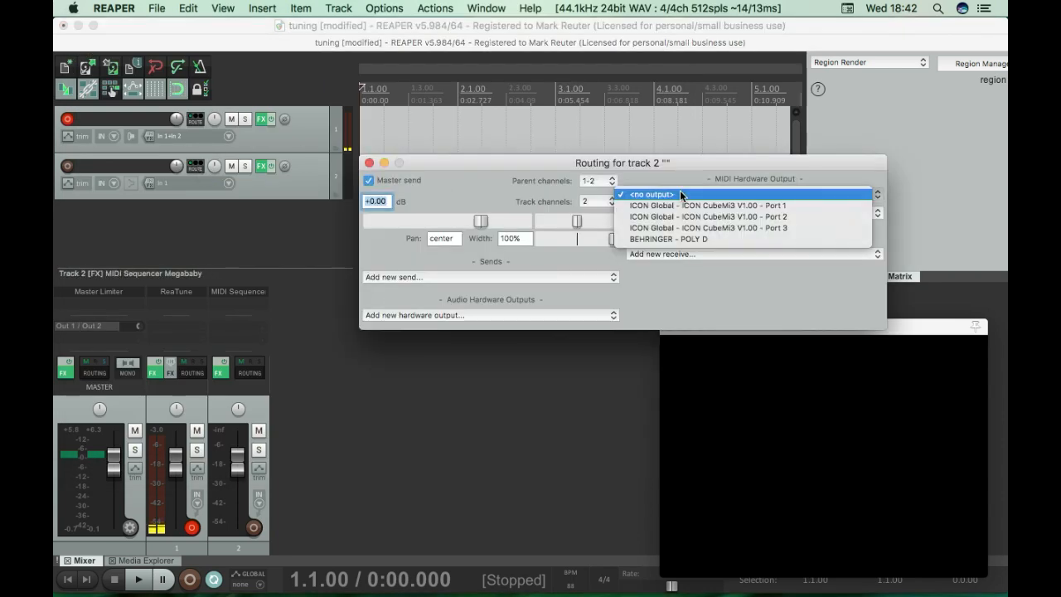
click(648, 239)
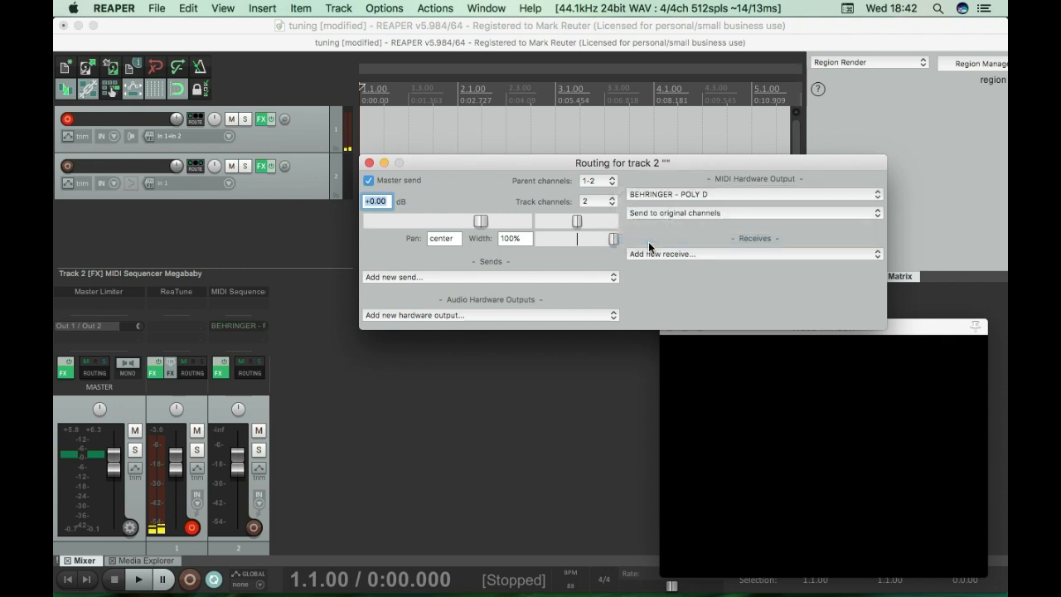
click(648, 213)
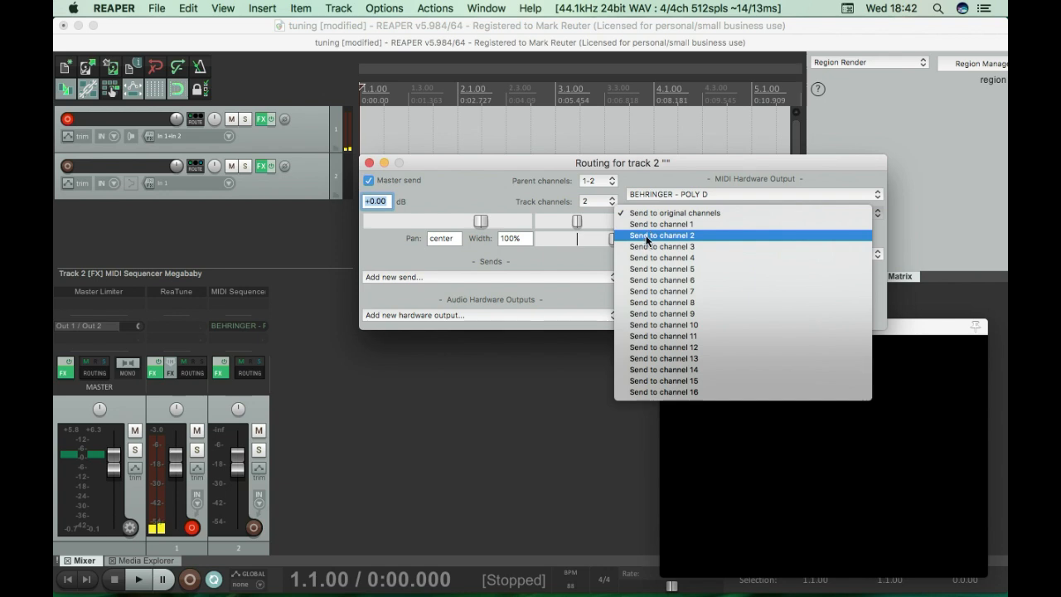
click(648, 236)
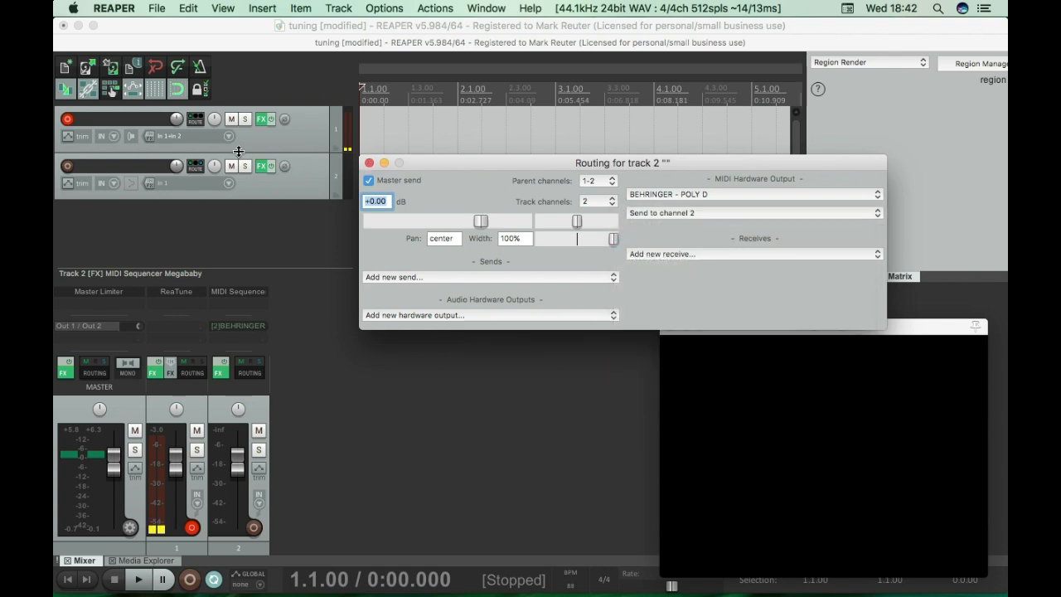
click(367, 162)
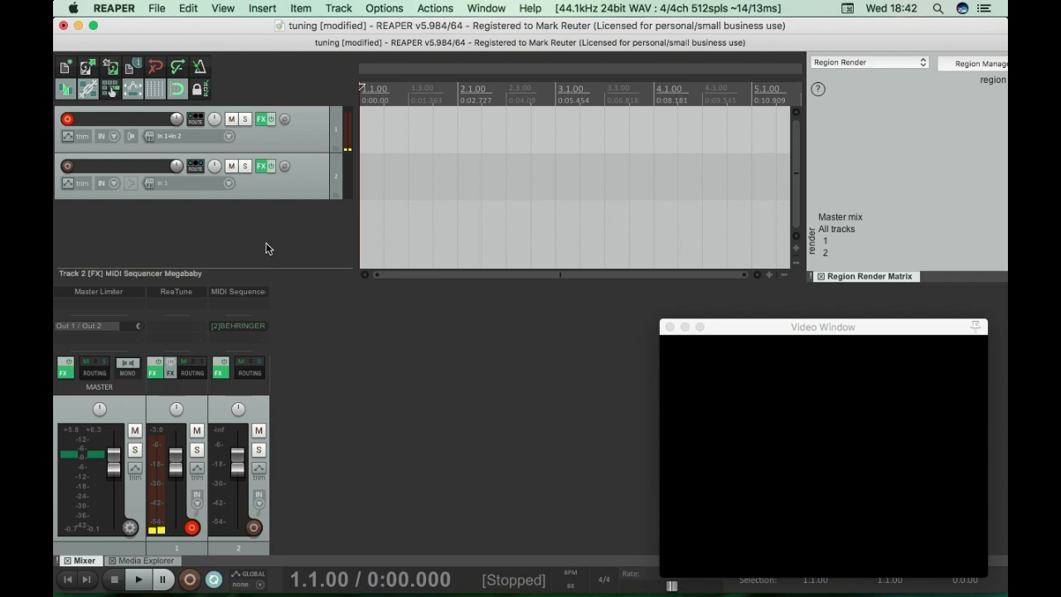
Audition the sequence from the project start with track 1 armed, disarm the track, and play the sequence again from the start
key(space)
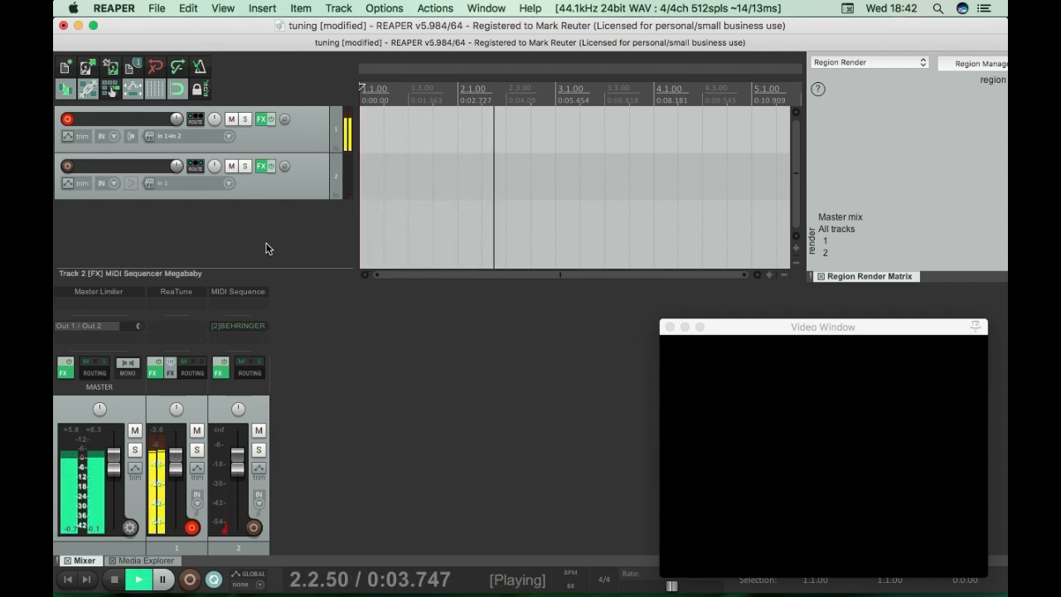
click(67, 118)
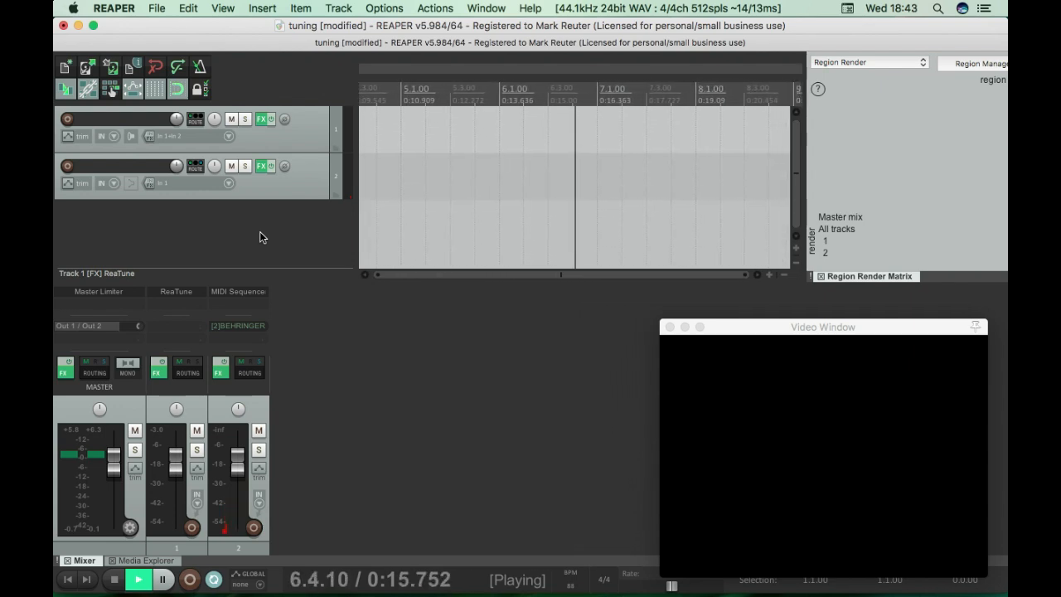
key(space)
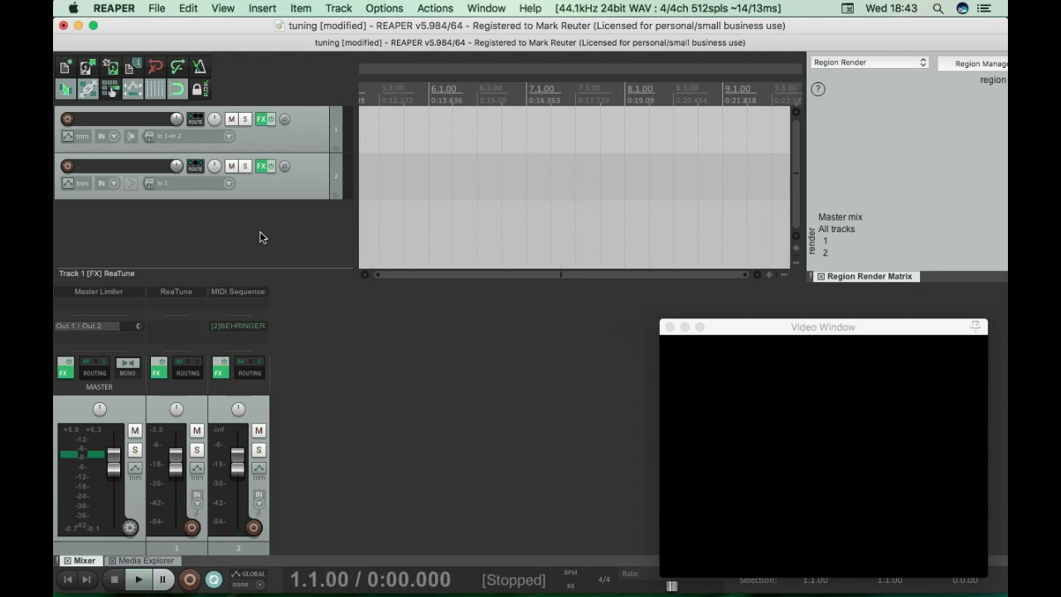
key(Home)
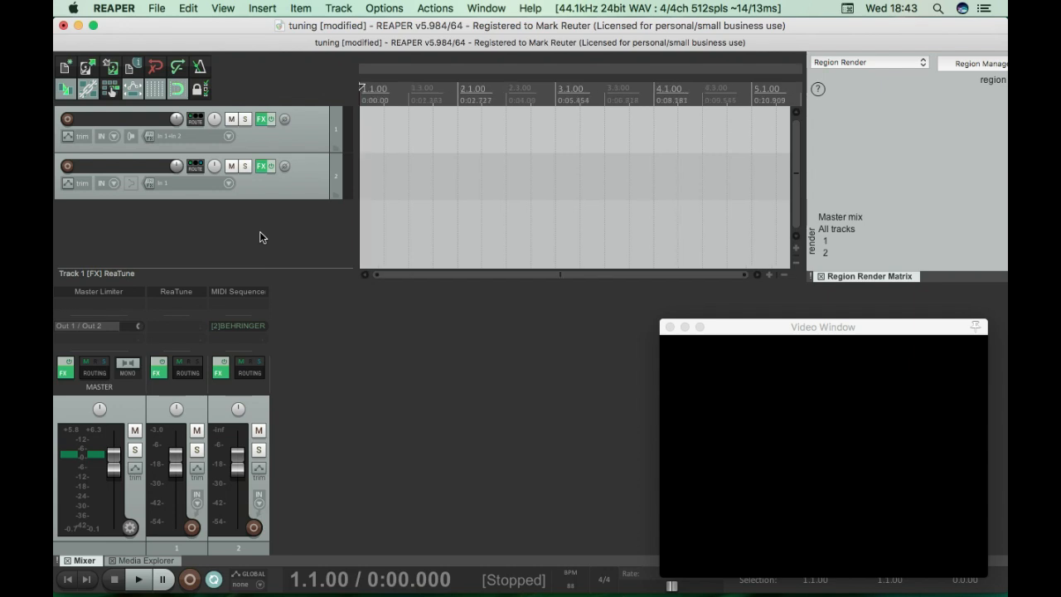
key(space)
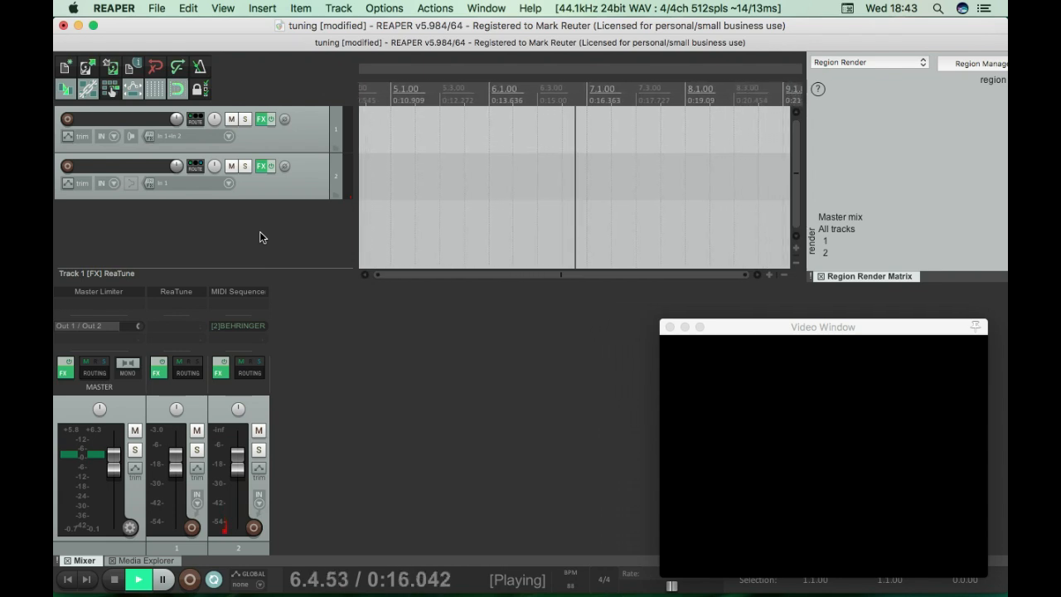
key(space)
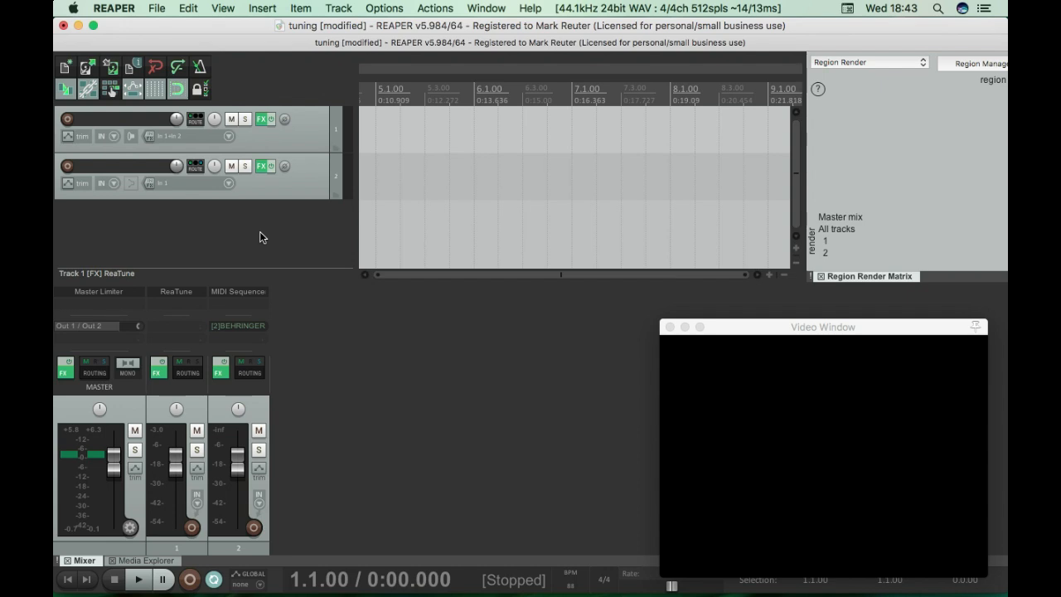
key(Home)
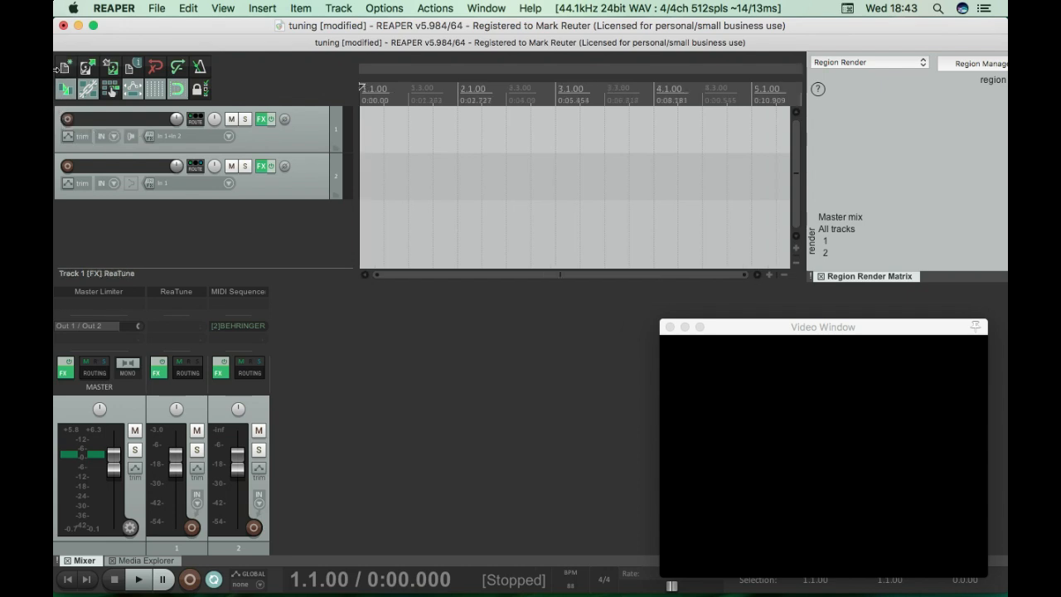
Arm track 1, switch off repeat, and record about 6 seconds of the synth from the project start
click(68, 120)
key(r)
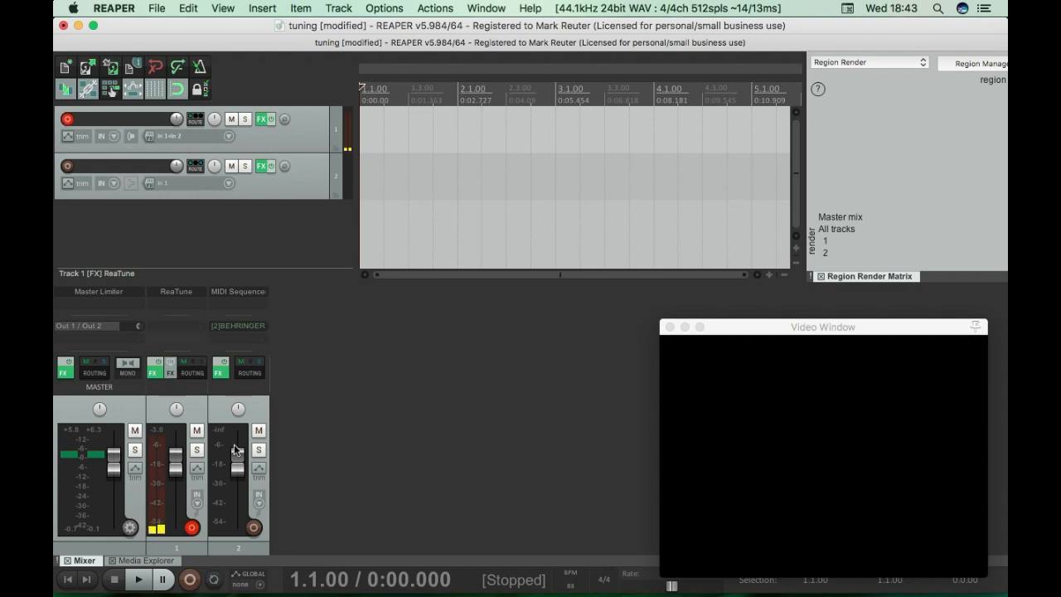
click(191, 583)
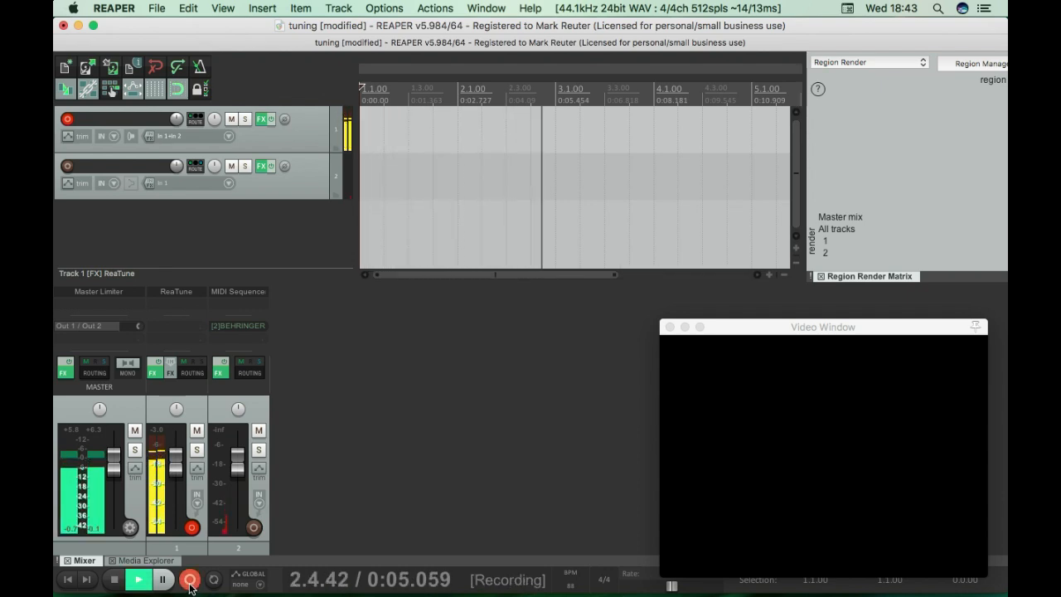
click(191, 583)
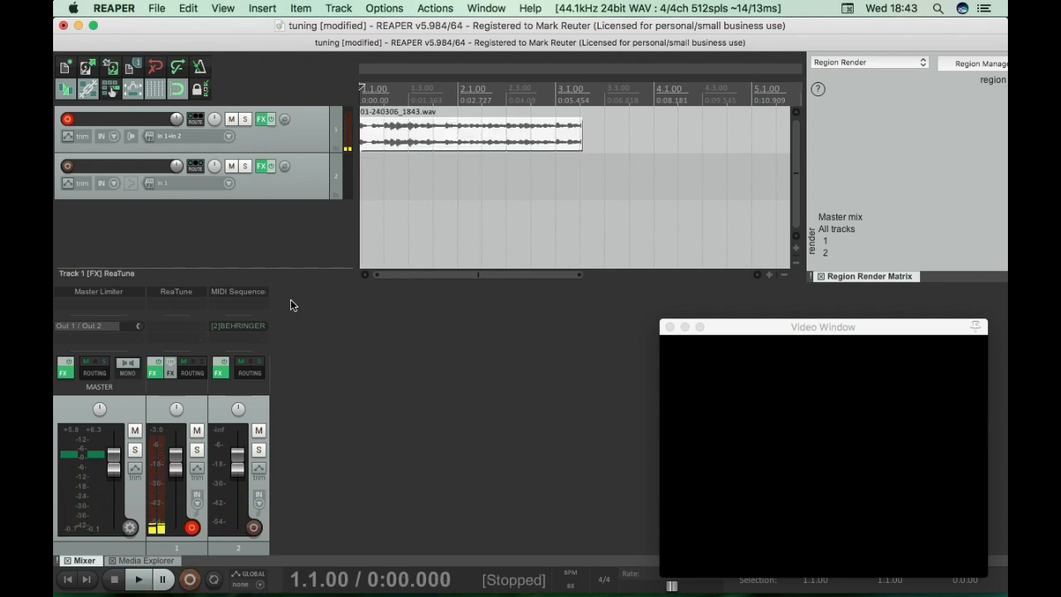
Split the recorded clip at 2.1.00 and 3.1.00 and delete the outer pieces, keeping only the second bar
click(453, 188)
key(s)
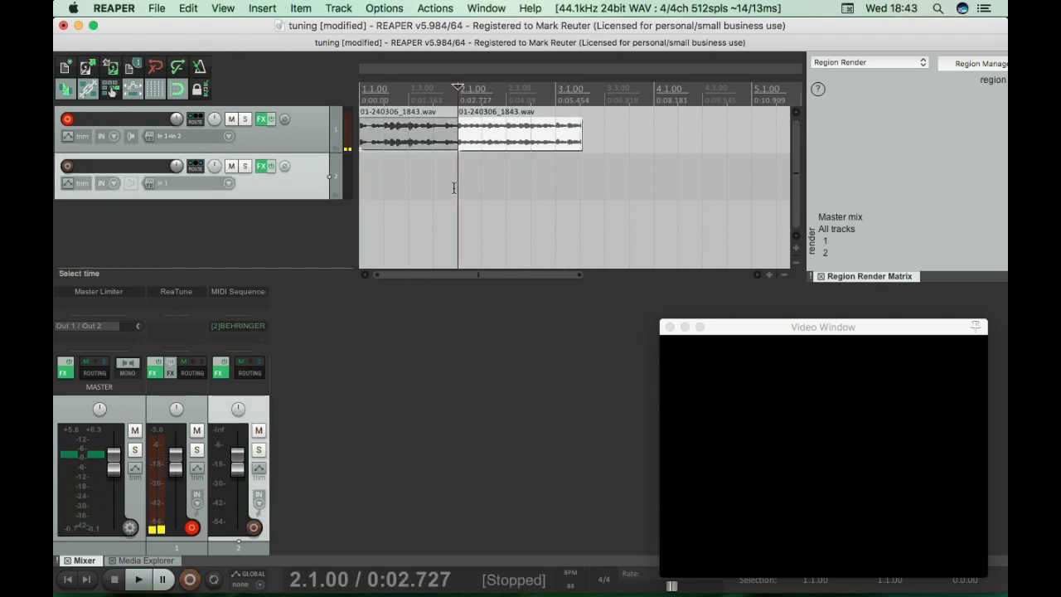
click(556, 180)
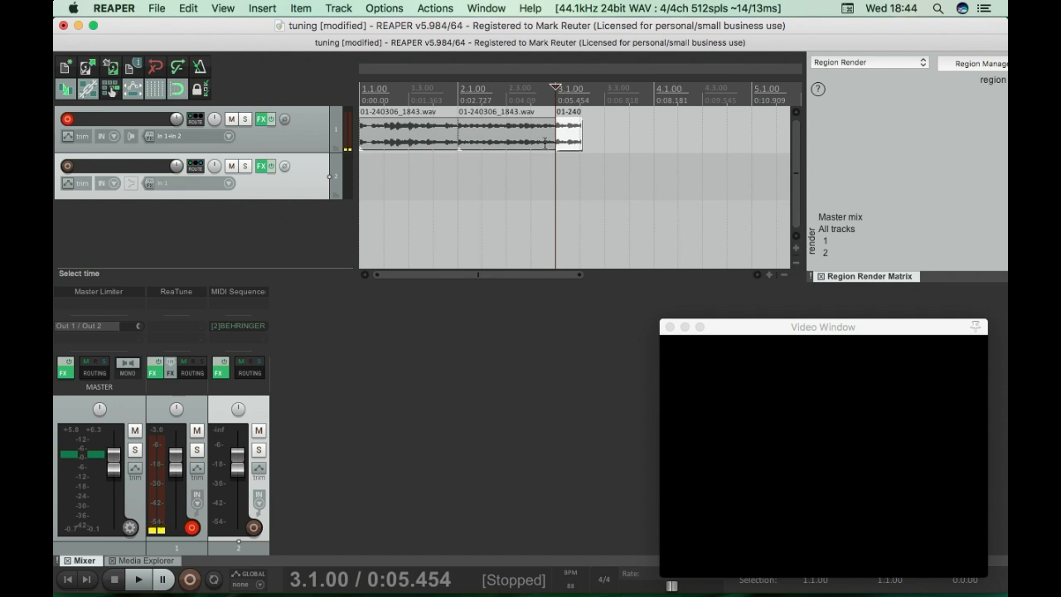
click(397, 135)
key(Delete)
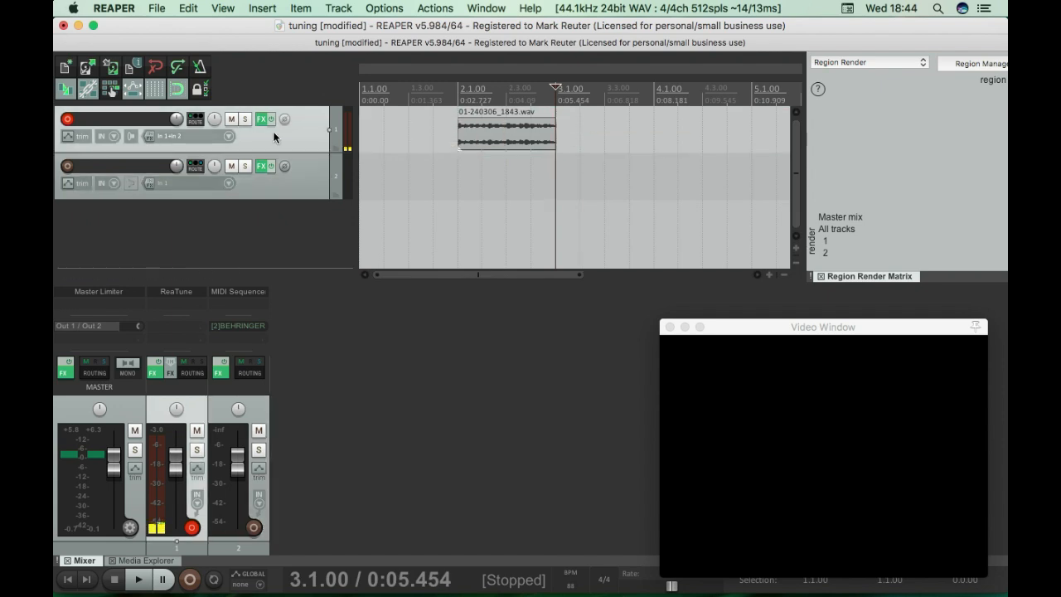
Mute track 2 and place the edit cursor at the trimmed clip's start and at its end
click(233, 169)
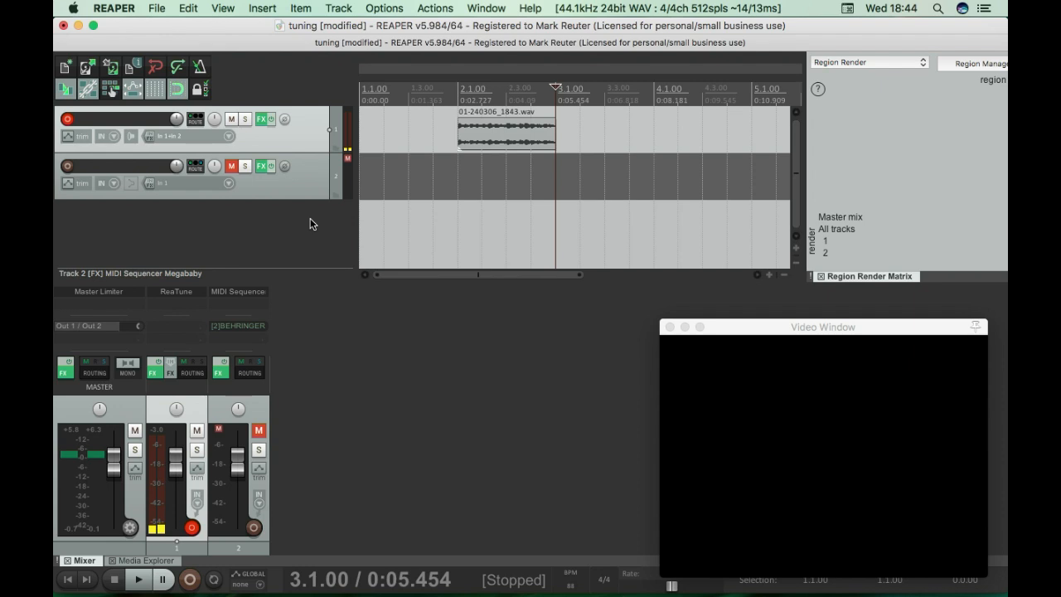
click(467, 209)
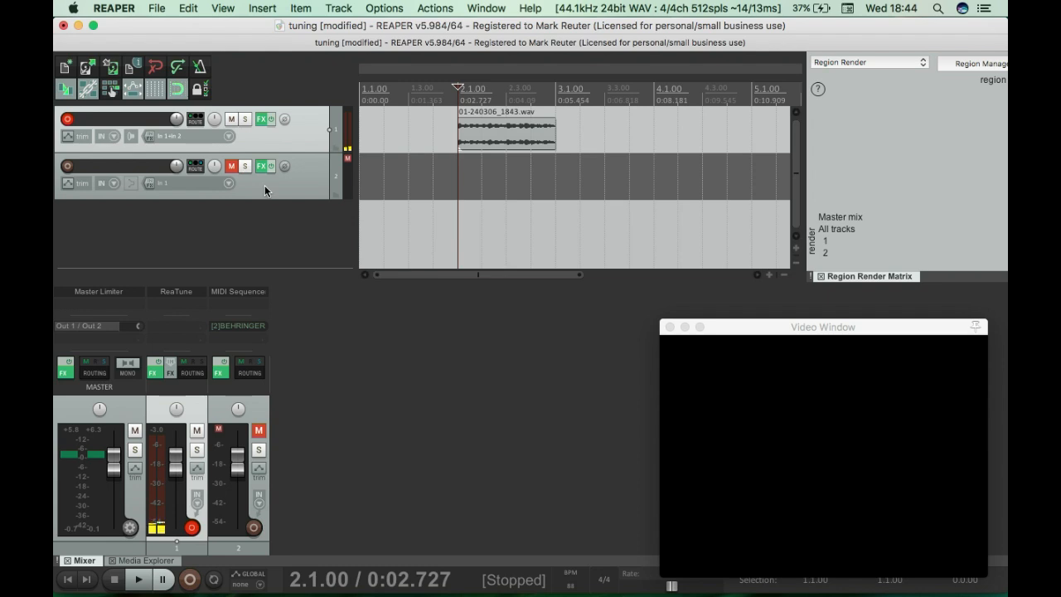
click(553, 191)
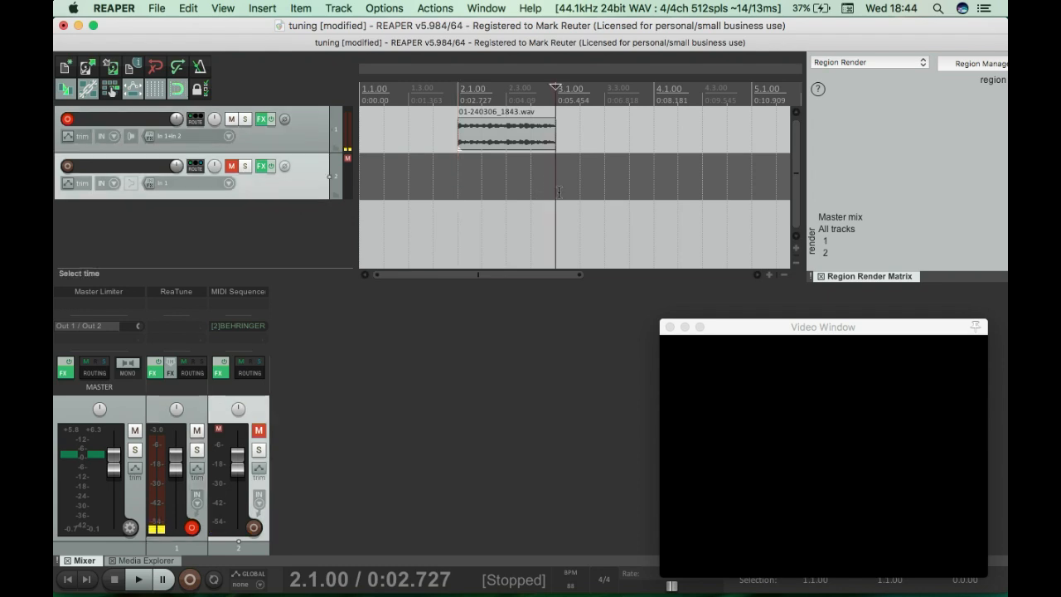
Disarm track 1 and unmute track 2
click(67, 119)
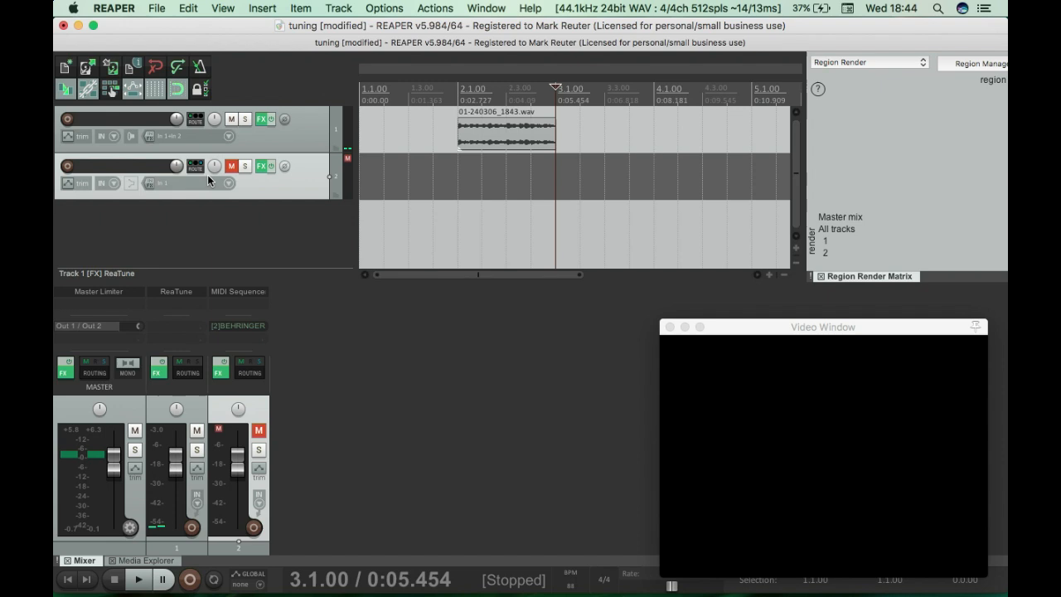
click(229, 168)
Set track 2's MIDI hardware output to send to channel 12
click(196, 166)
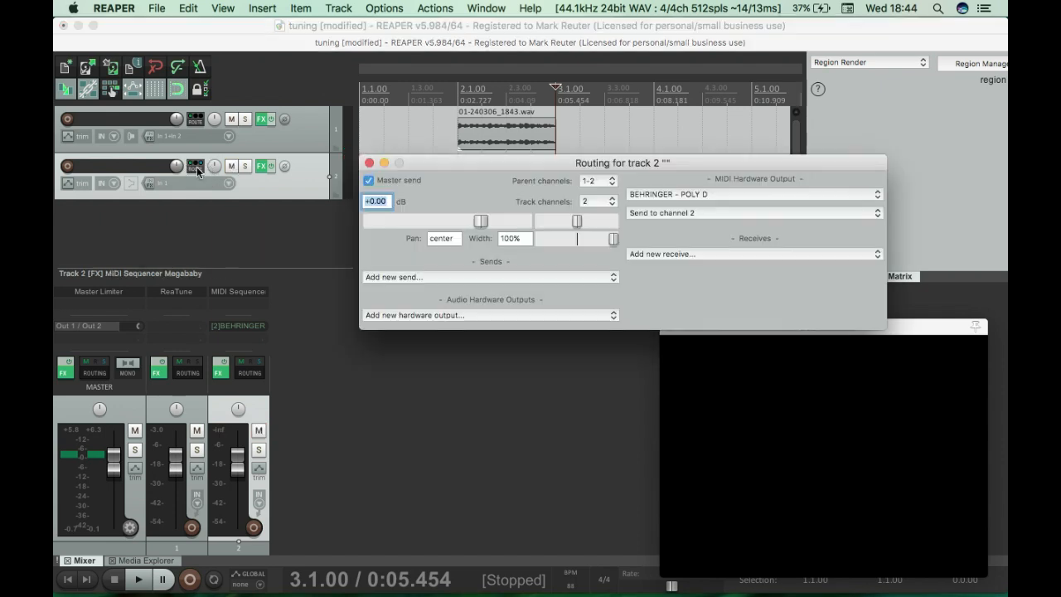
click(669, 212)
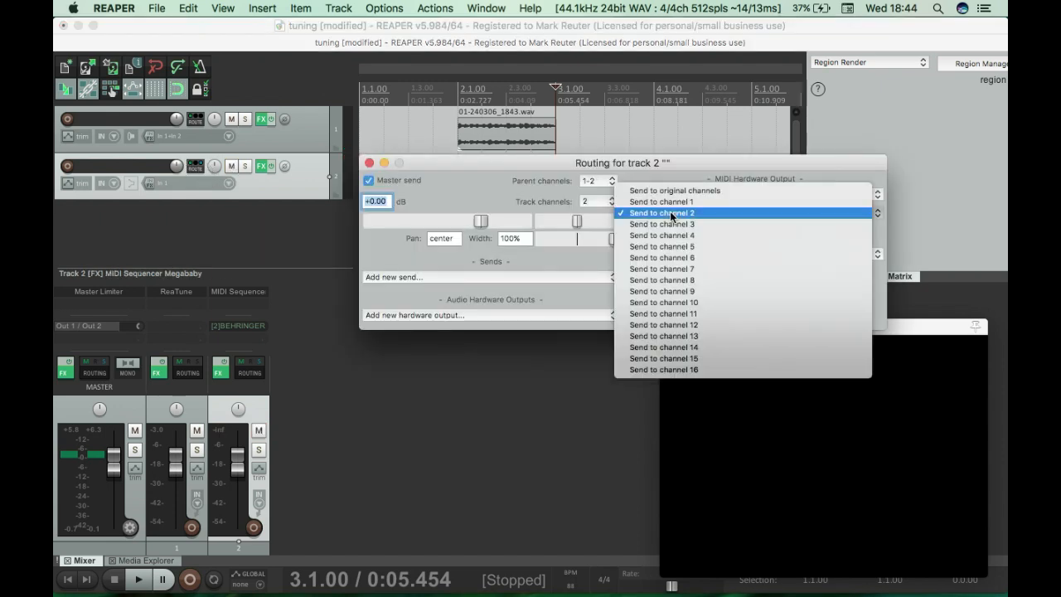
click(663, 325)
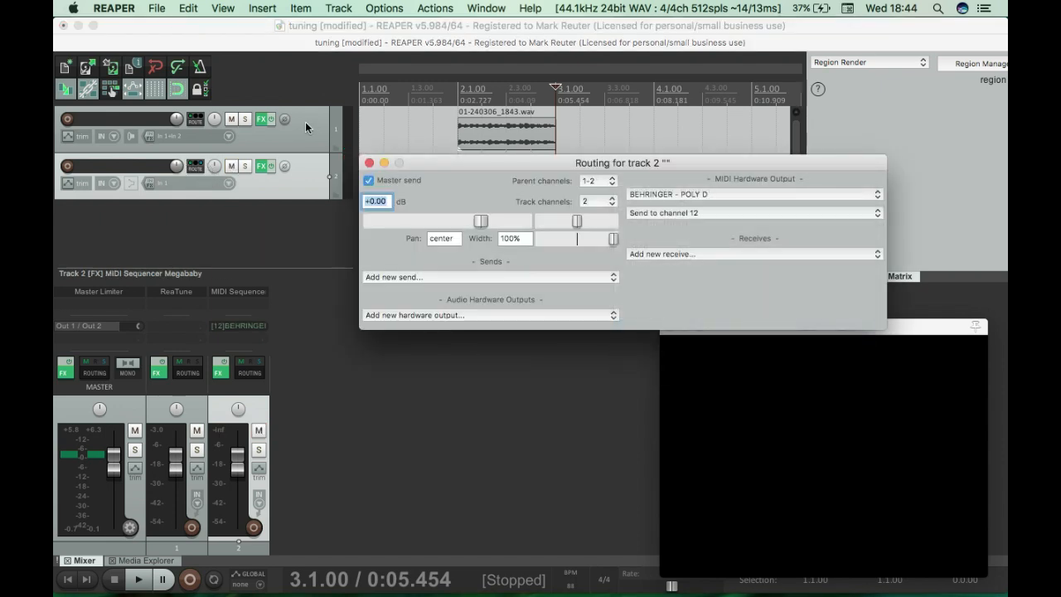
click(370, 164)
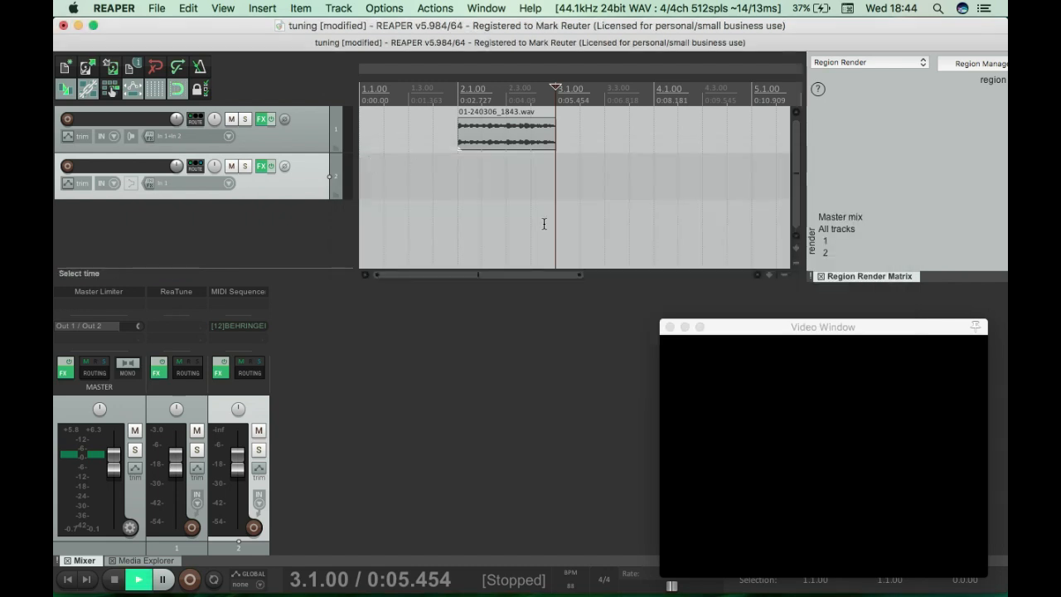
Play the project from 1.1.00, mute track 1 during playback, and stop the transport
click(362, 204)
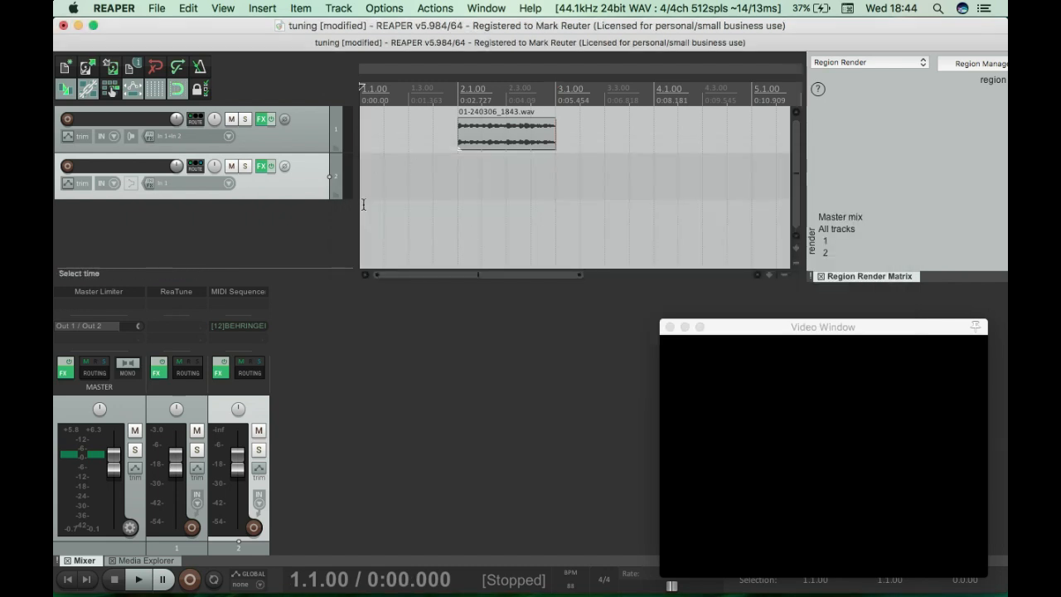
key(space)
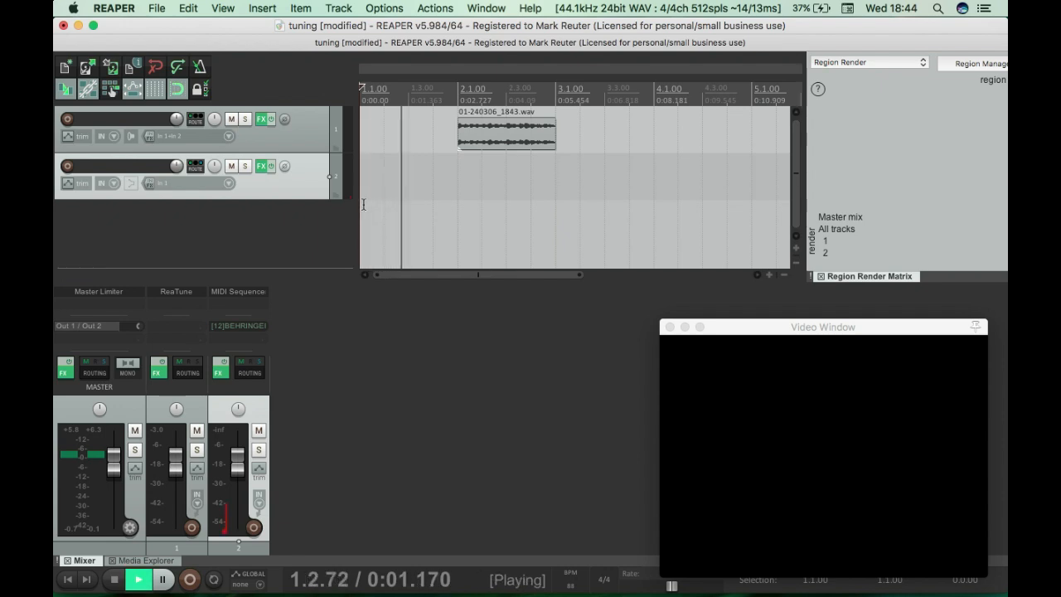
click(231, 119)
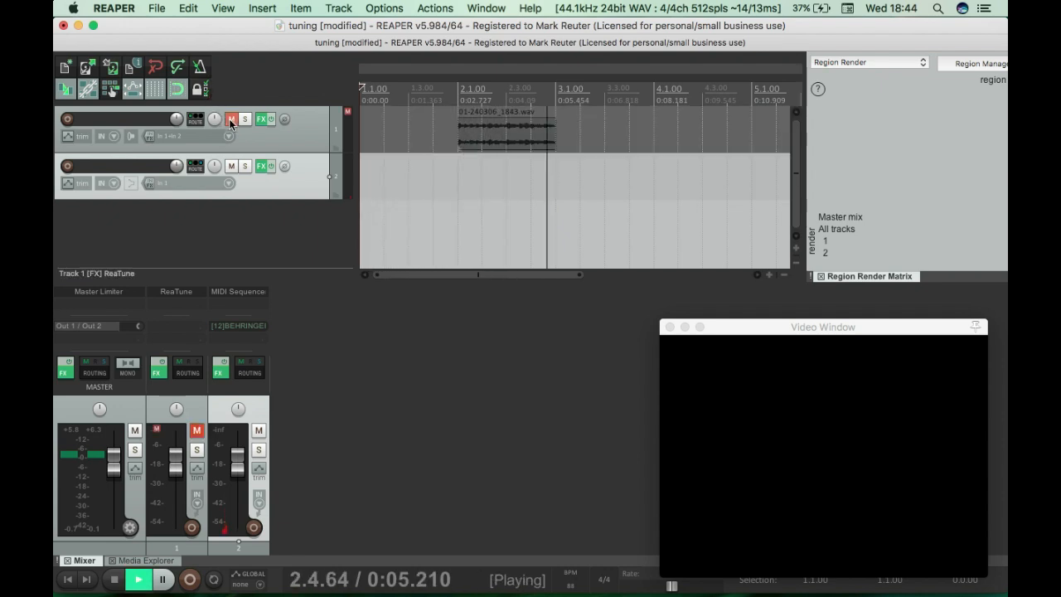
key(space)
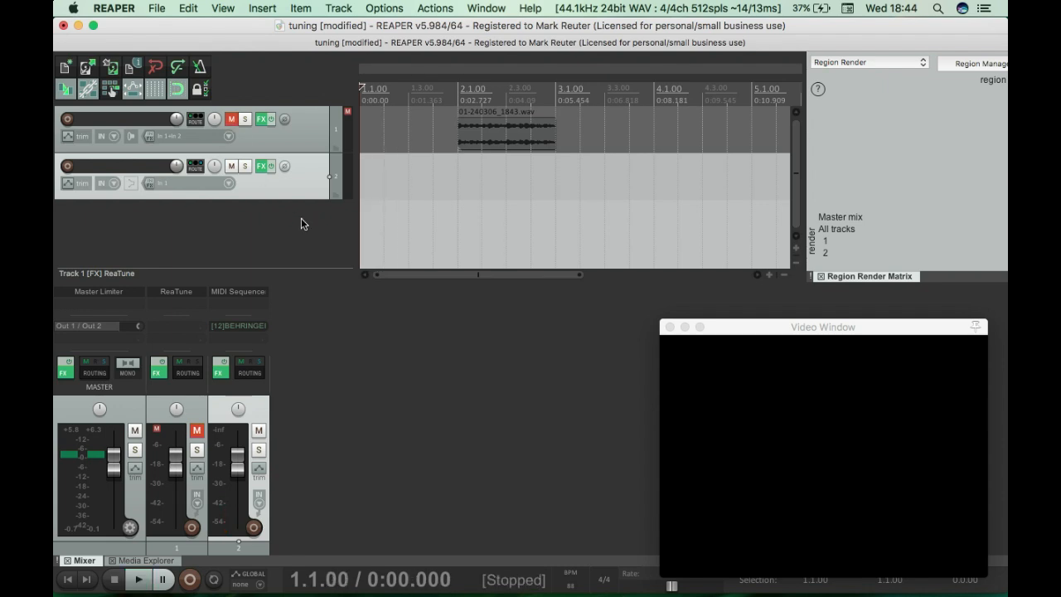
Switch track 2's MIDI hardware output to channel 3 and test it with a short playback from the project start
click(197, 165)
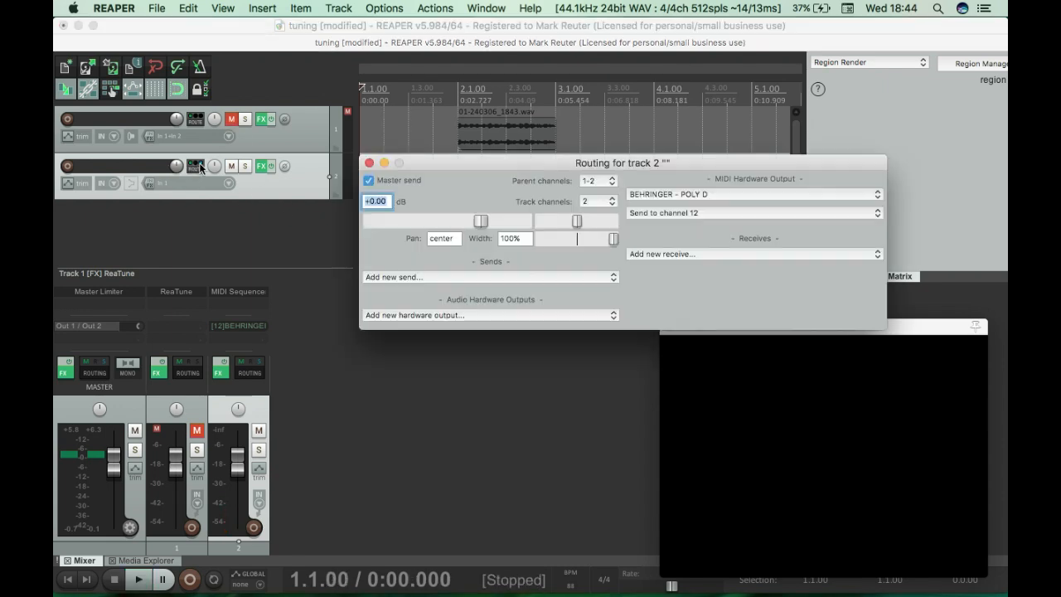
click(668, 214)
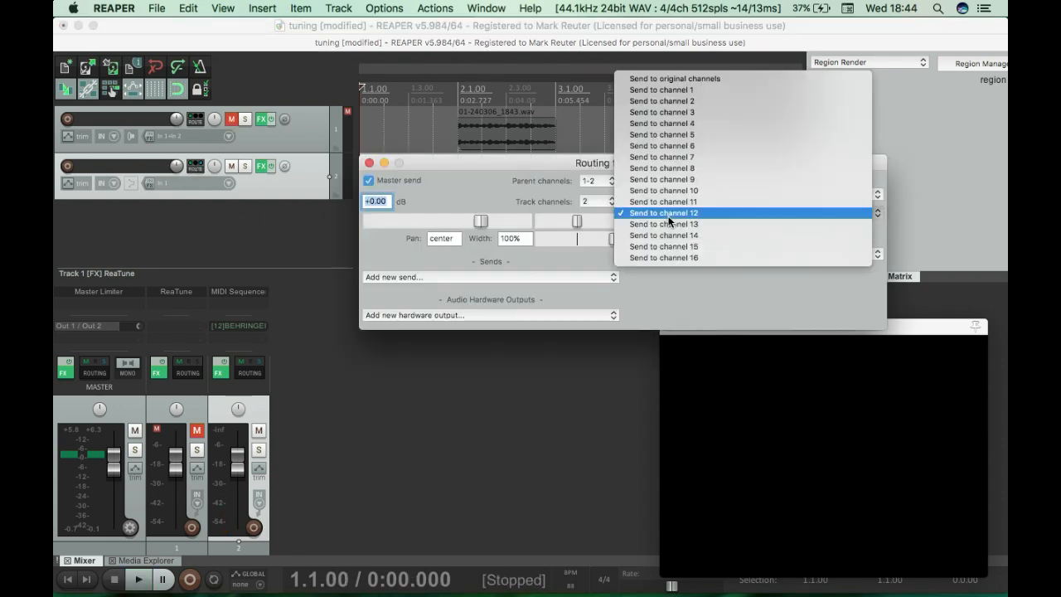
click(698, 121)
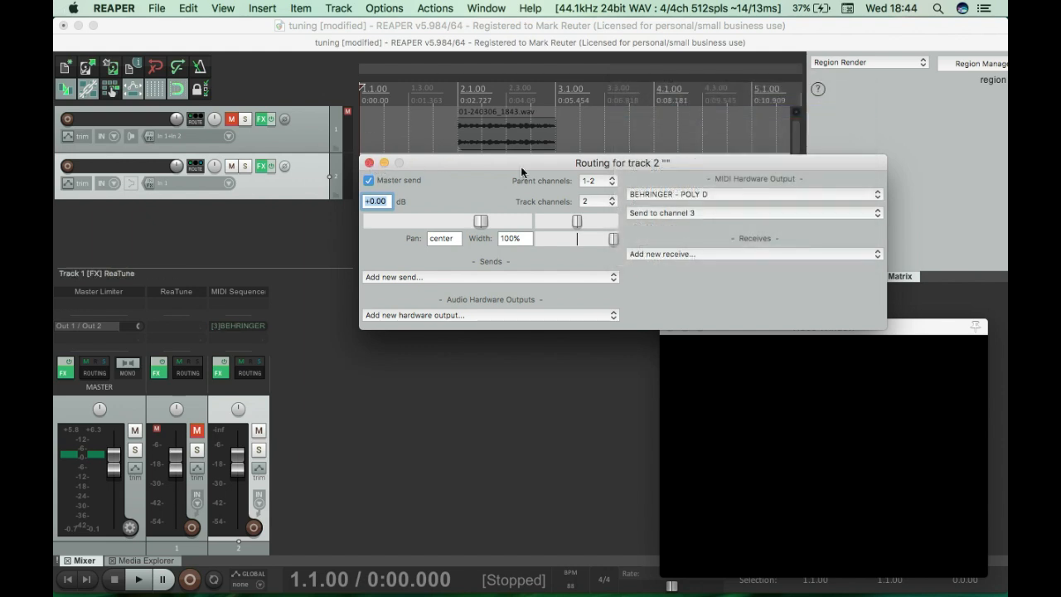
click(369, 163)
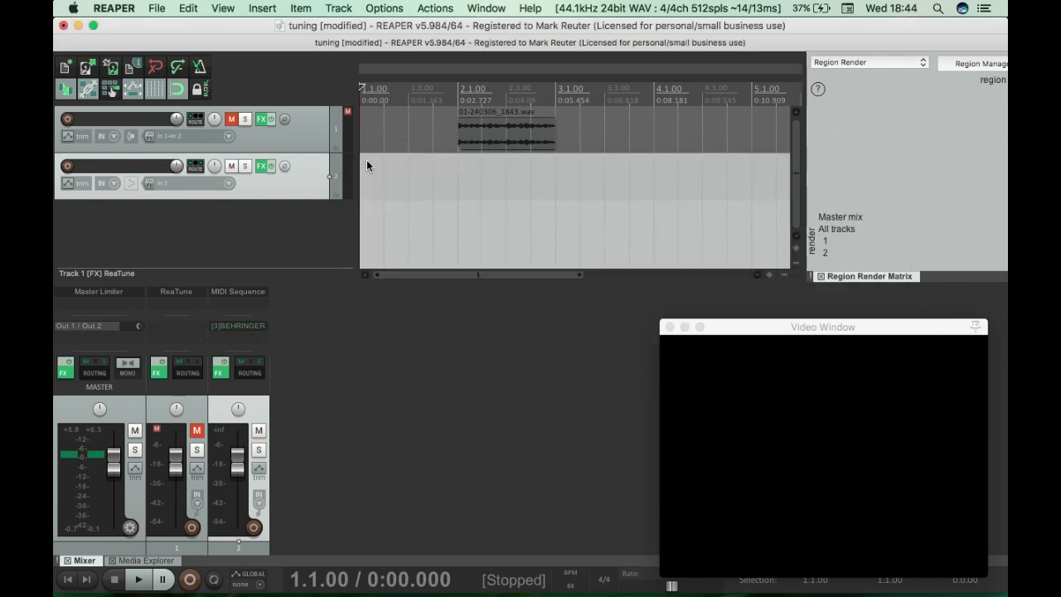
key(space)
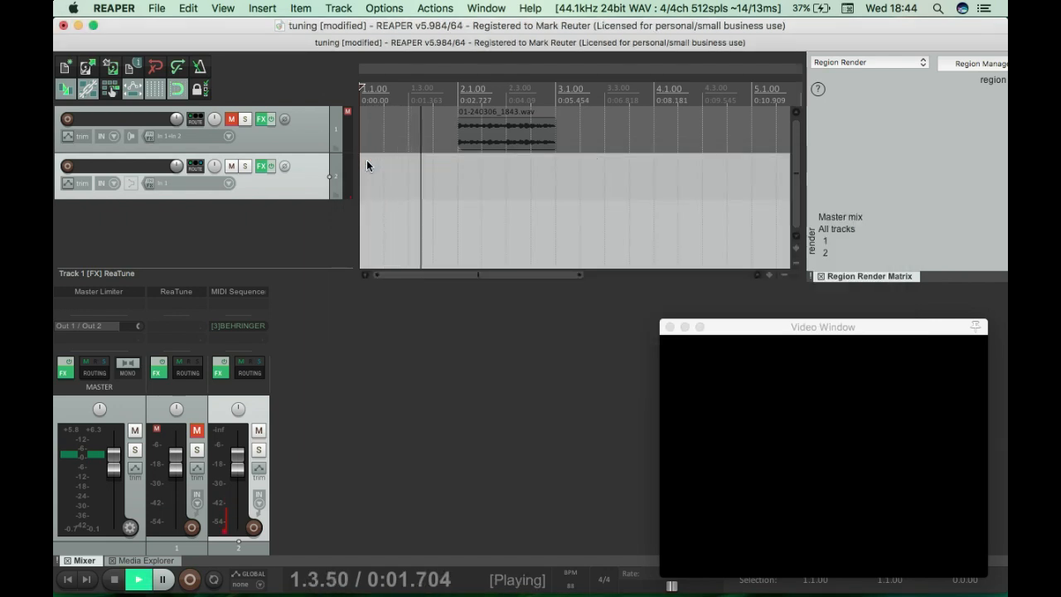
key(space)
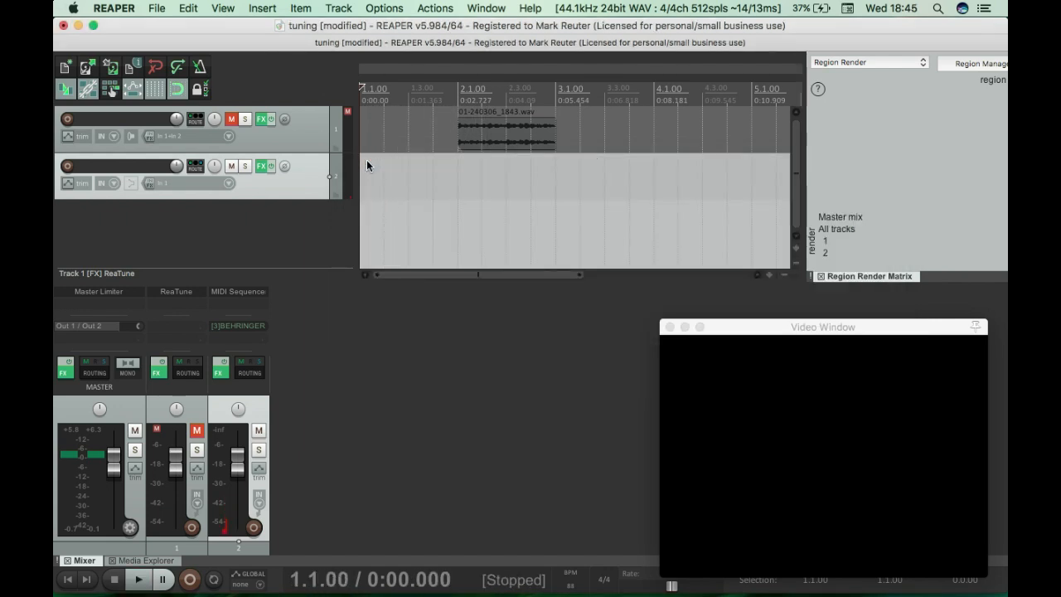
Set track 2's MIDI hardware output to channel 2 and test it with a short playback from the project start
click(195, 166)
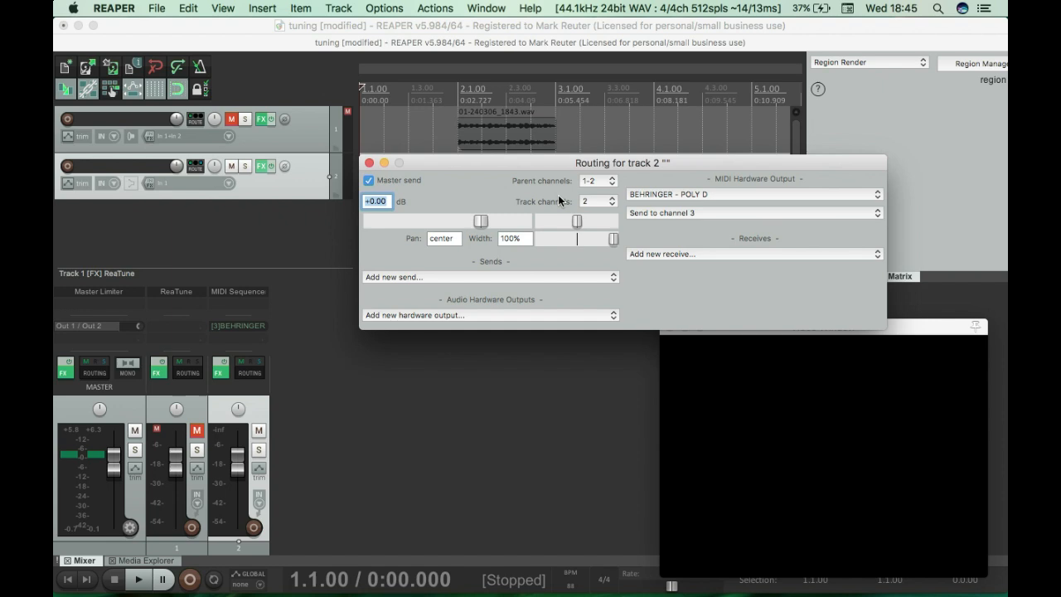
click(684, 208)
click(689, 202)
click(369, 163)
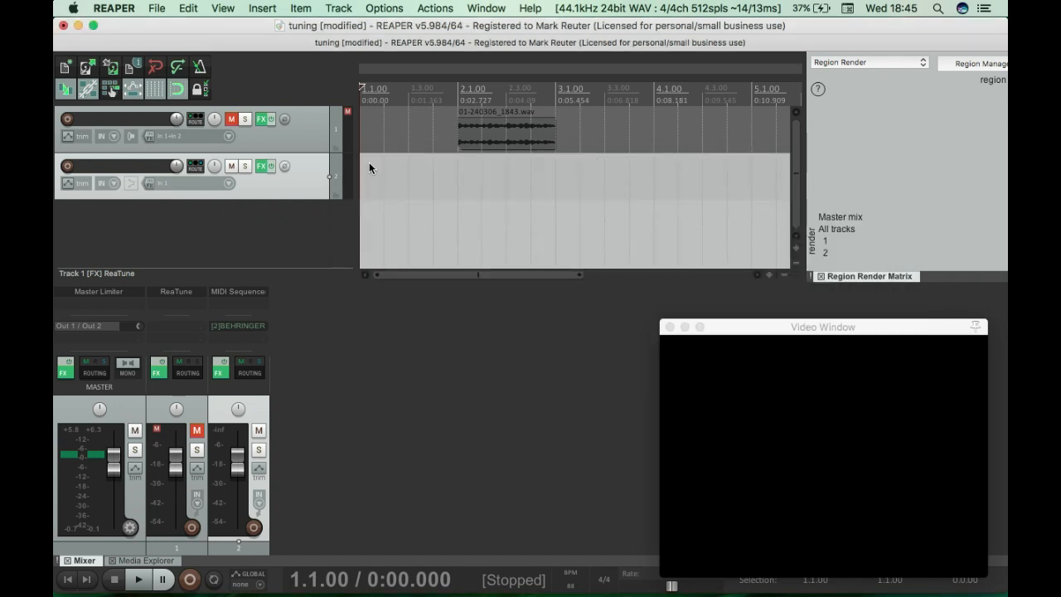
key(space)
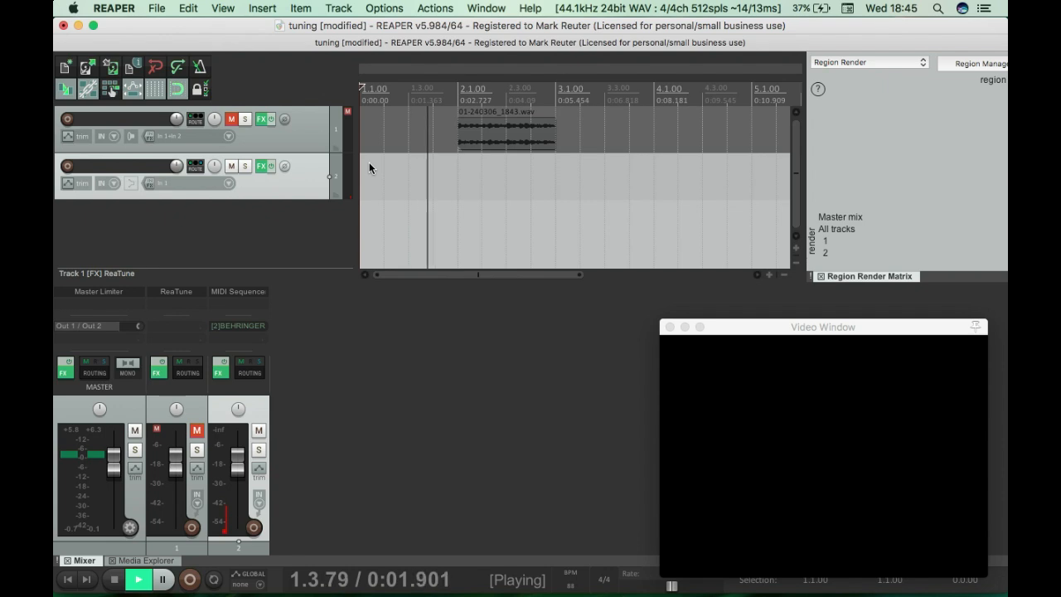
key(space)
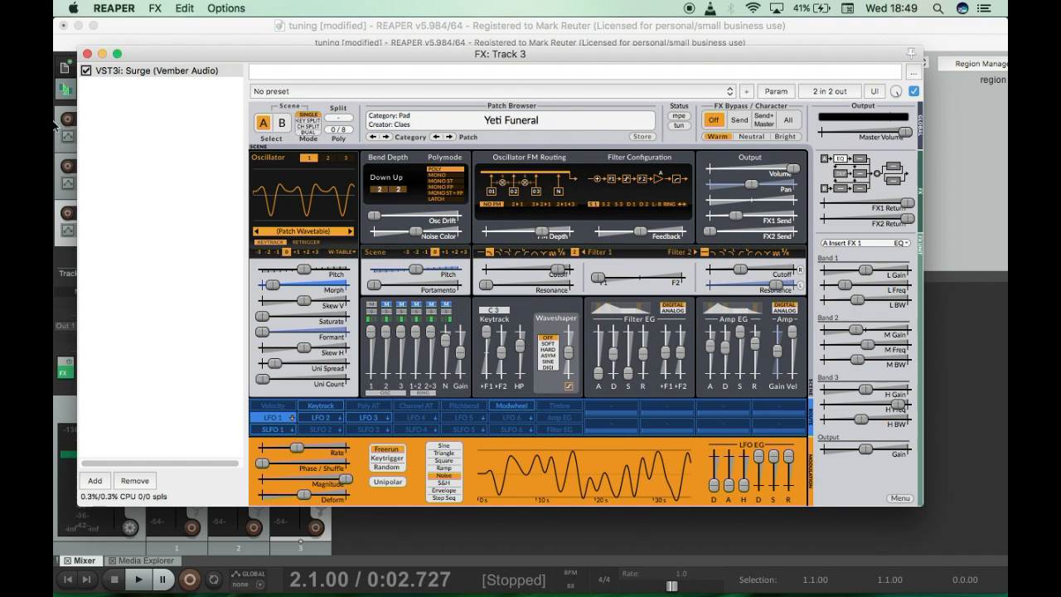
Close the Surge plugin window and name track 3 Yeti
click(87, 54)
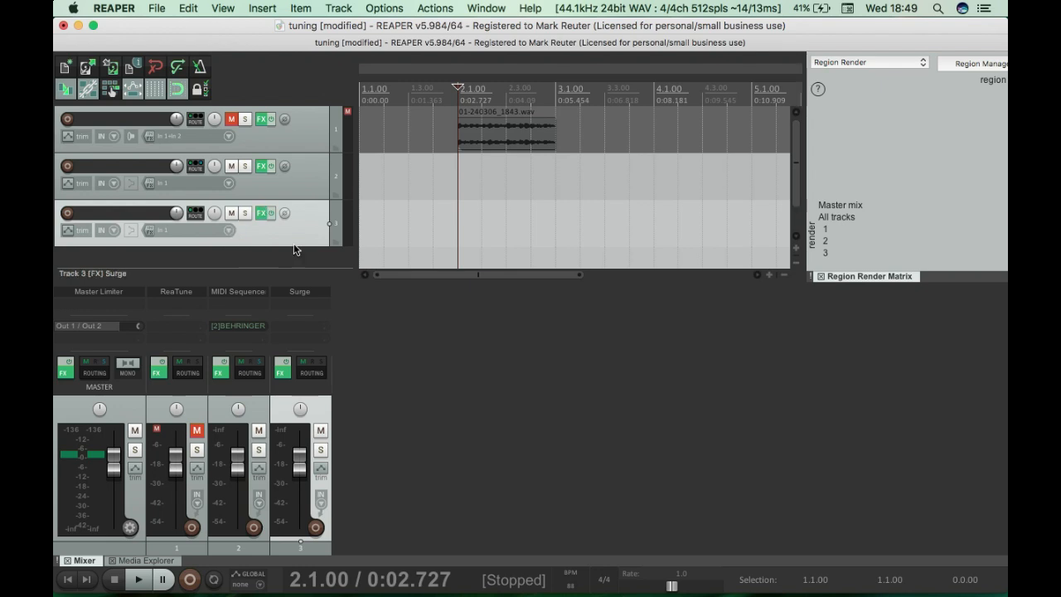
double_click(117, 214)
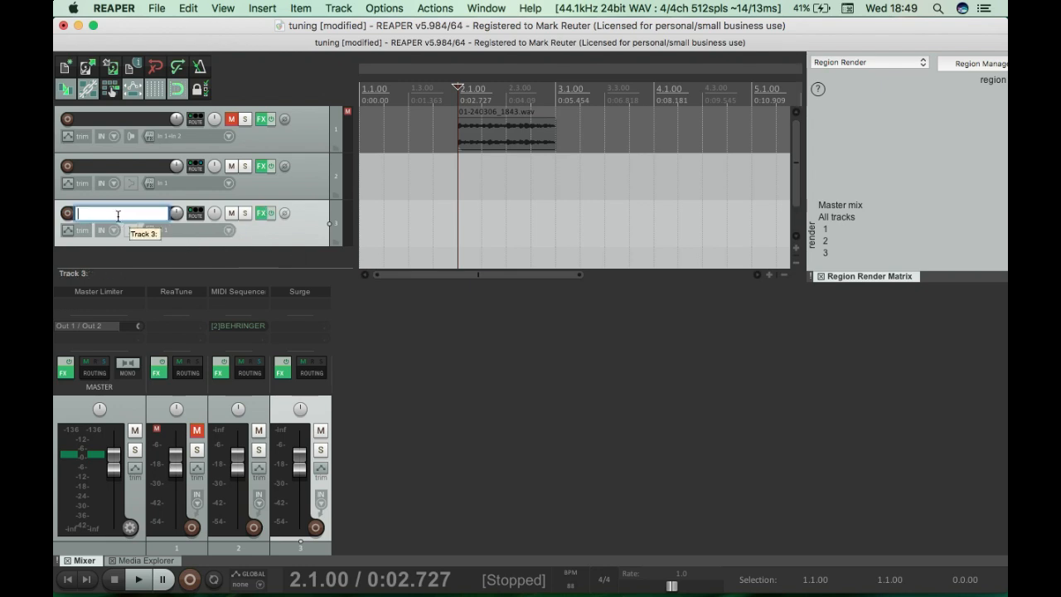
text(Veti)
key(Return)
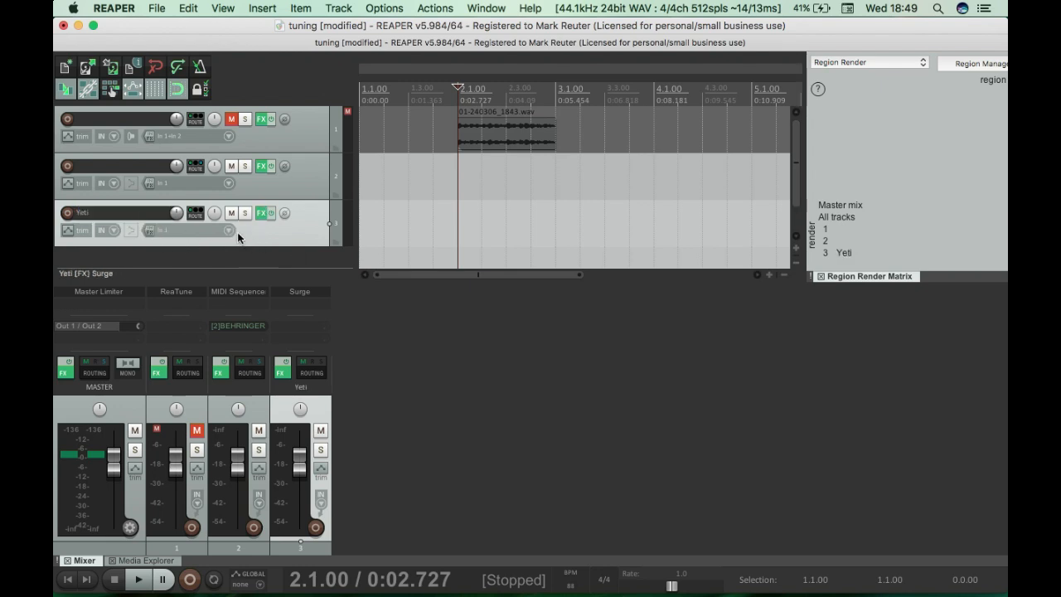
click(229, 230)
mouse_move(280, 270)
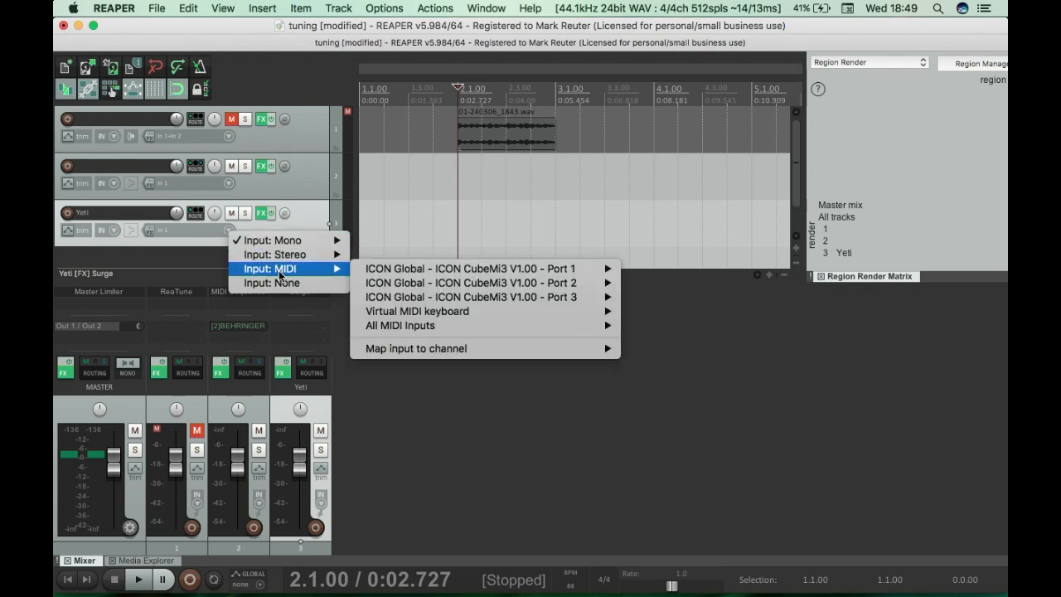
mouse_move(463, 311)
mouse_move(456, 351)
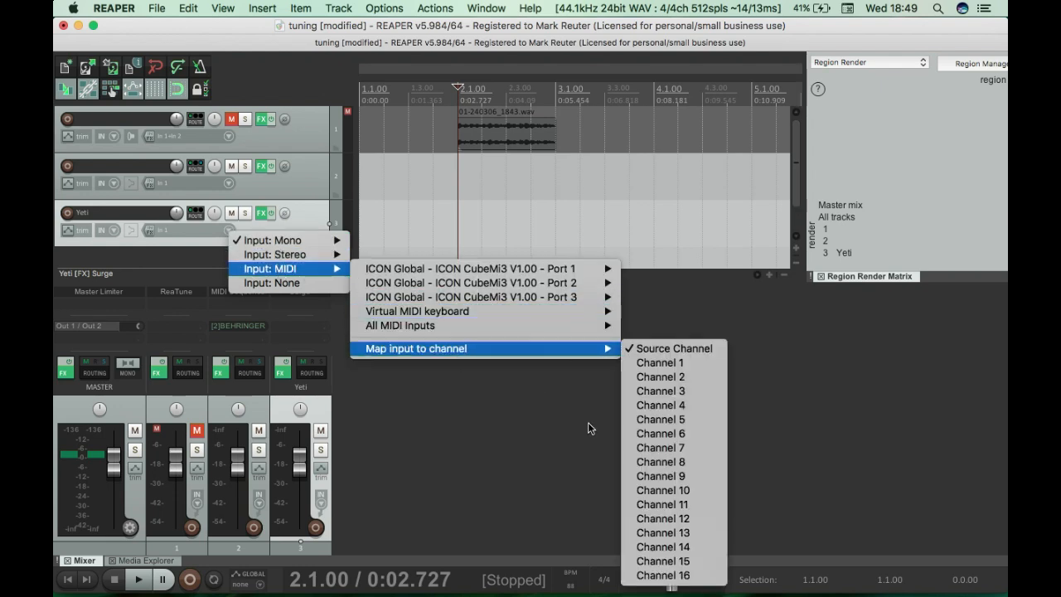
click(115, 247)
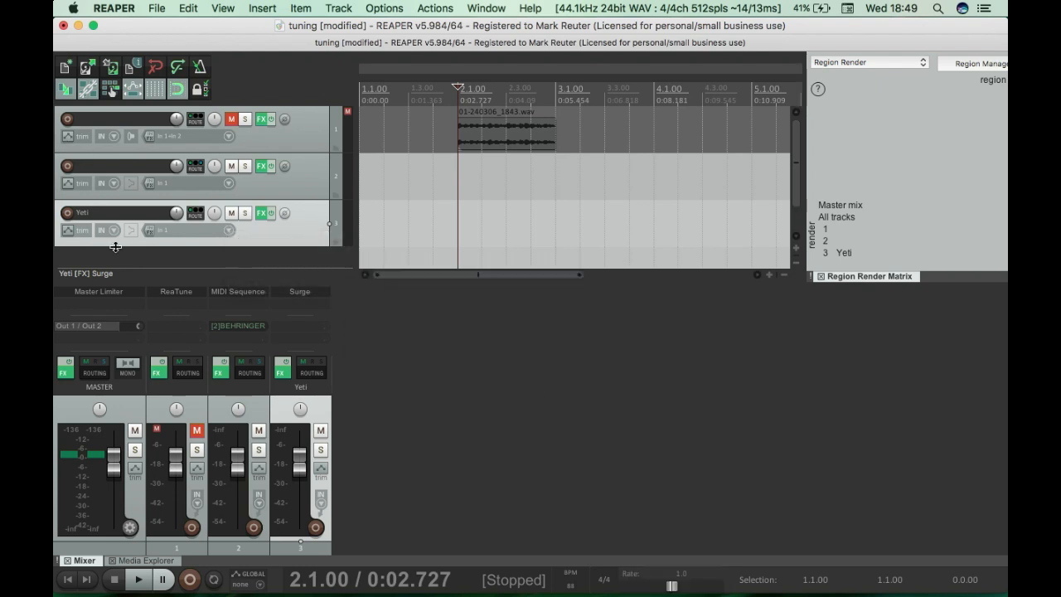
In the MIDI device preferences, check the BEHRINGER - POLY D output configuration and enable MIDI input from that device
key(super+comma)
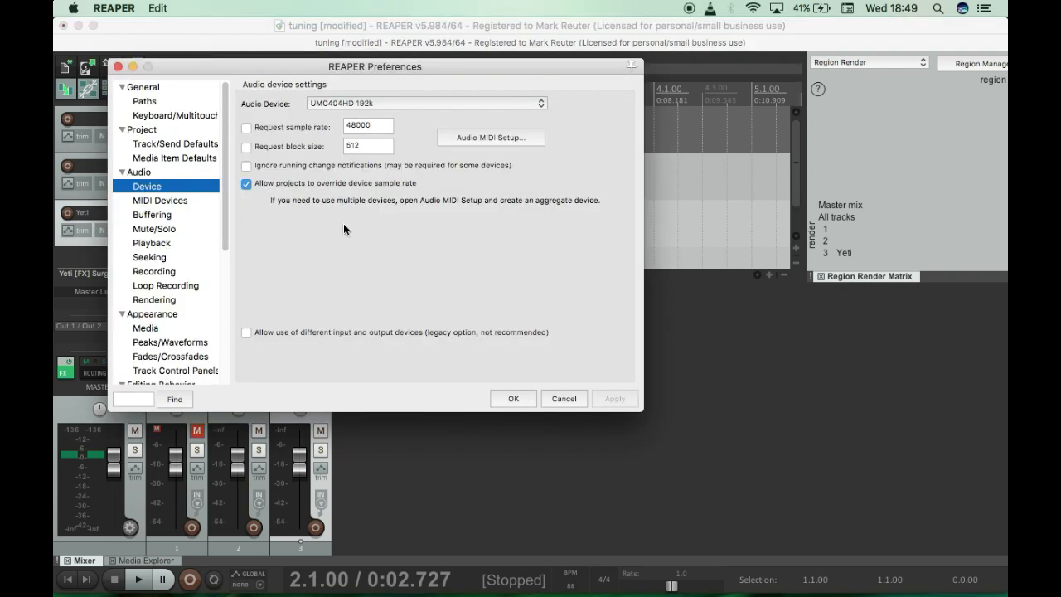
click(148, 202)
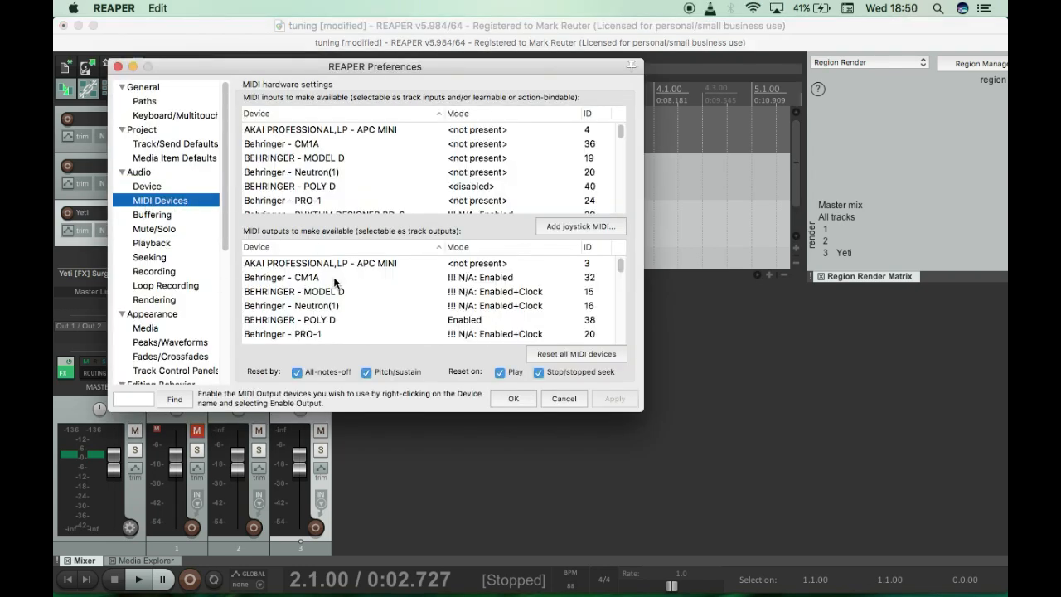
click(318, 316)
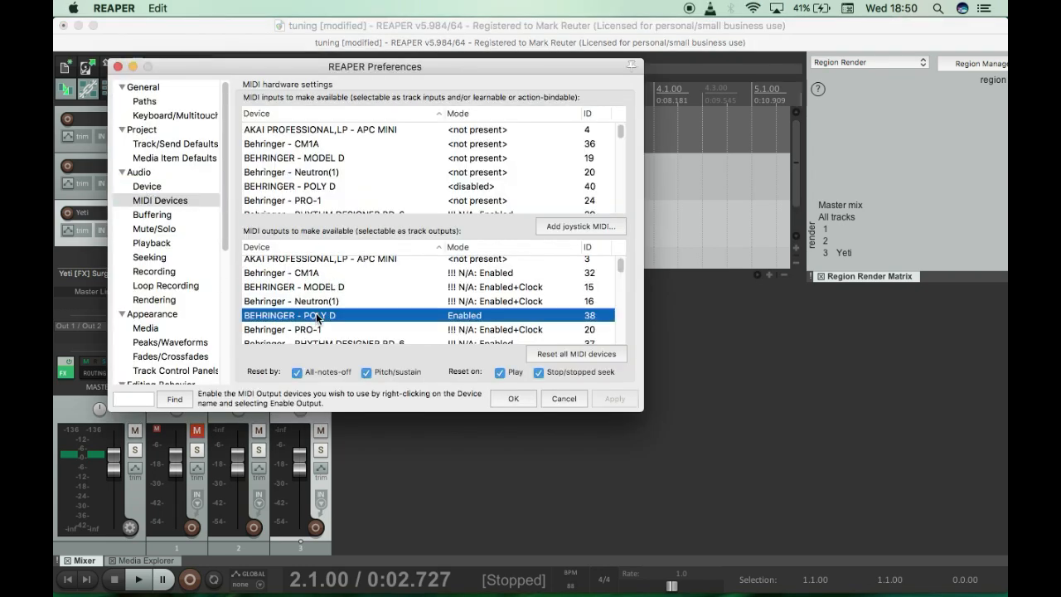
double_click(460, 323)
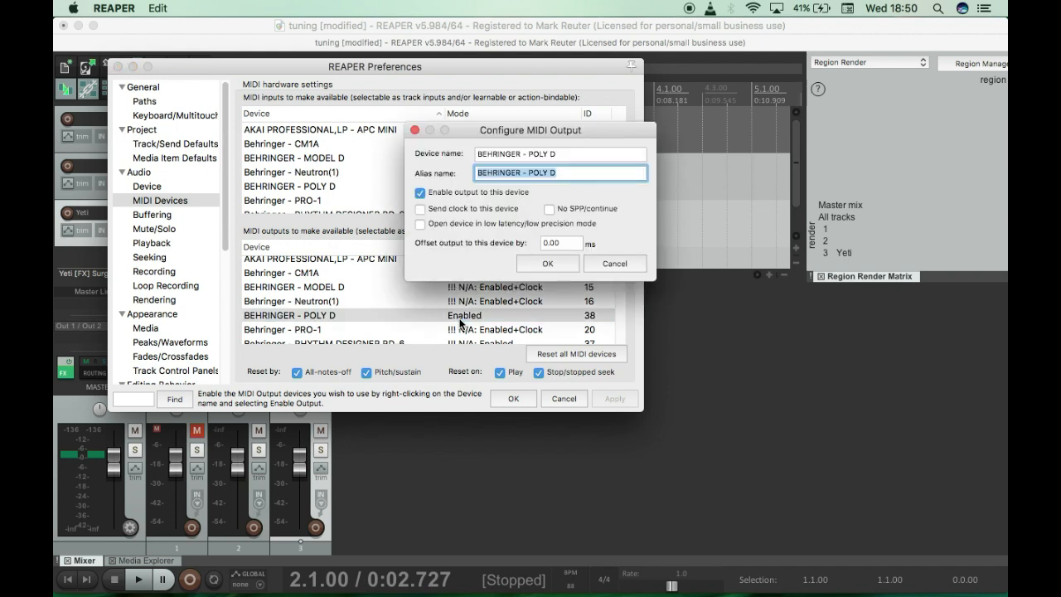
click(614, 265)
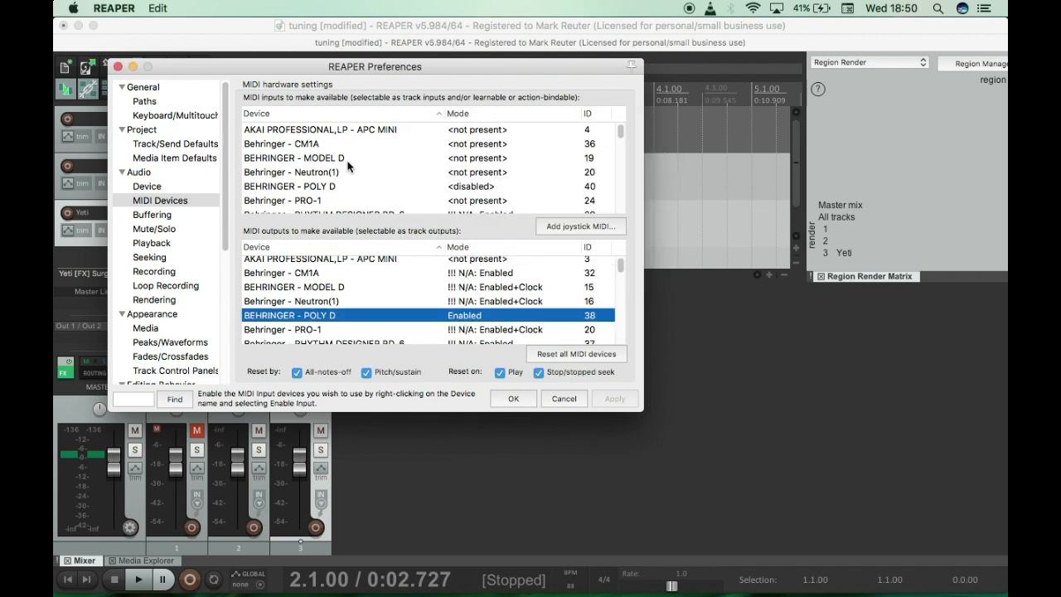
double_click(317, 191)
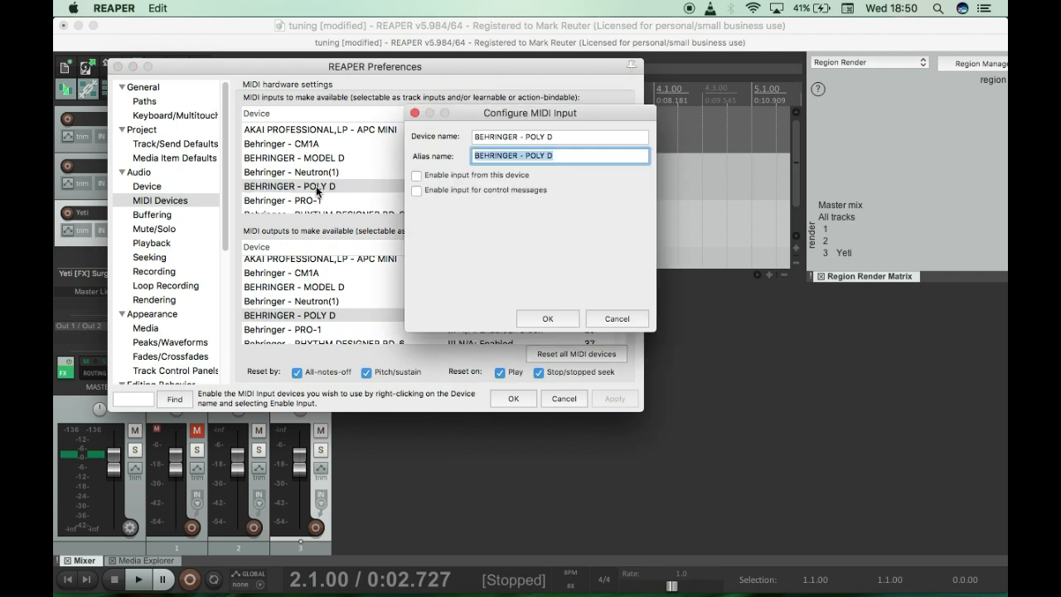
click(416, 175)
click(548, 318)
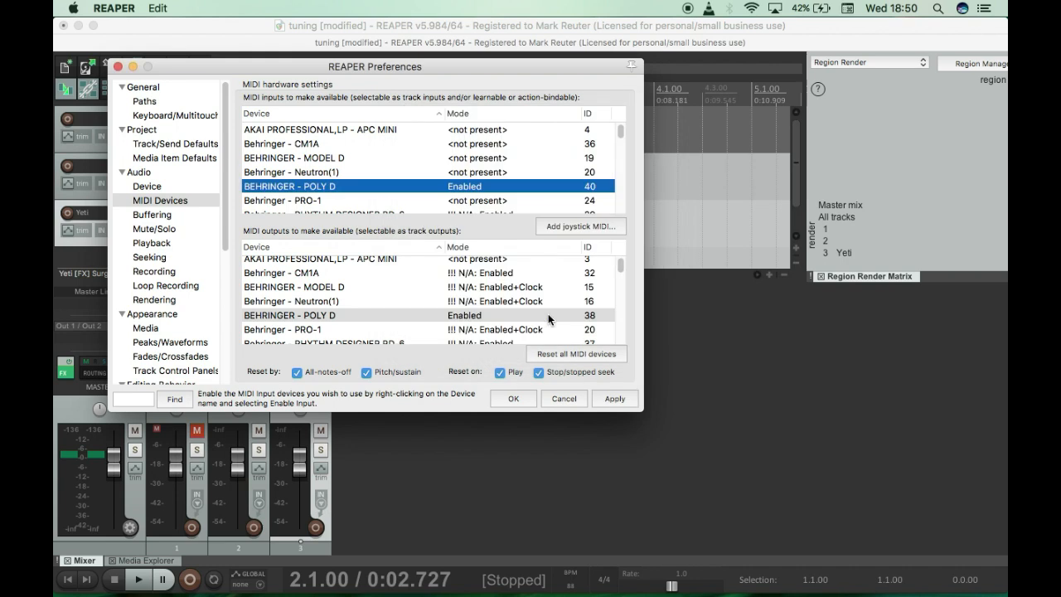
click(513, 398)
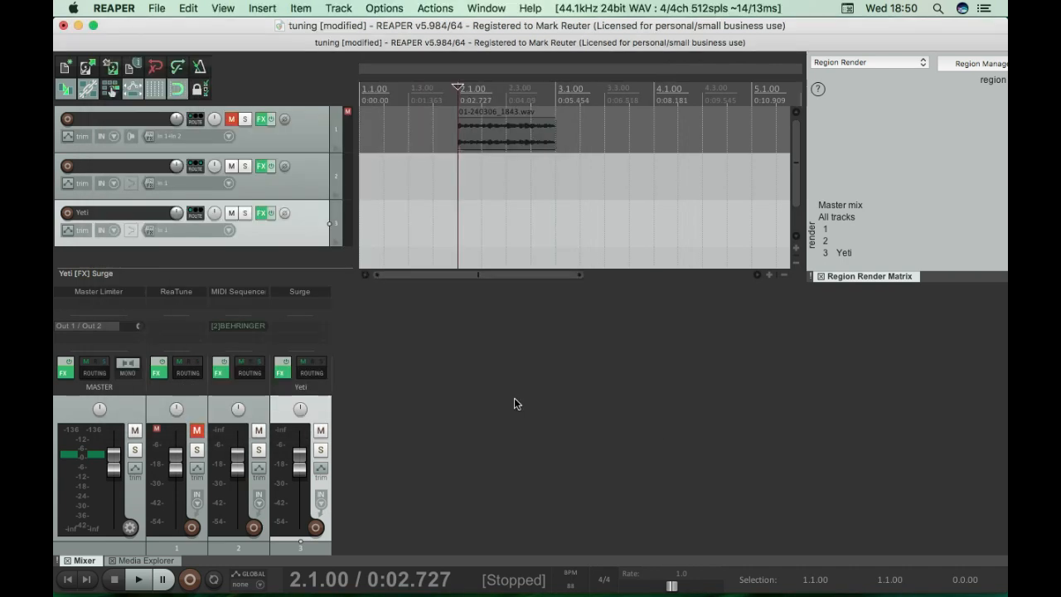
click(267, 214)
click(267, 214)
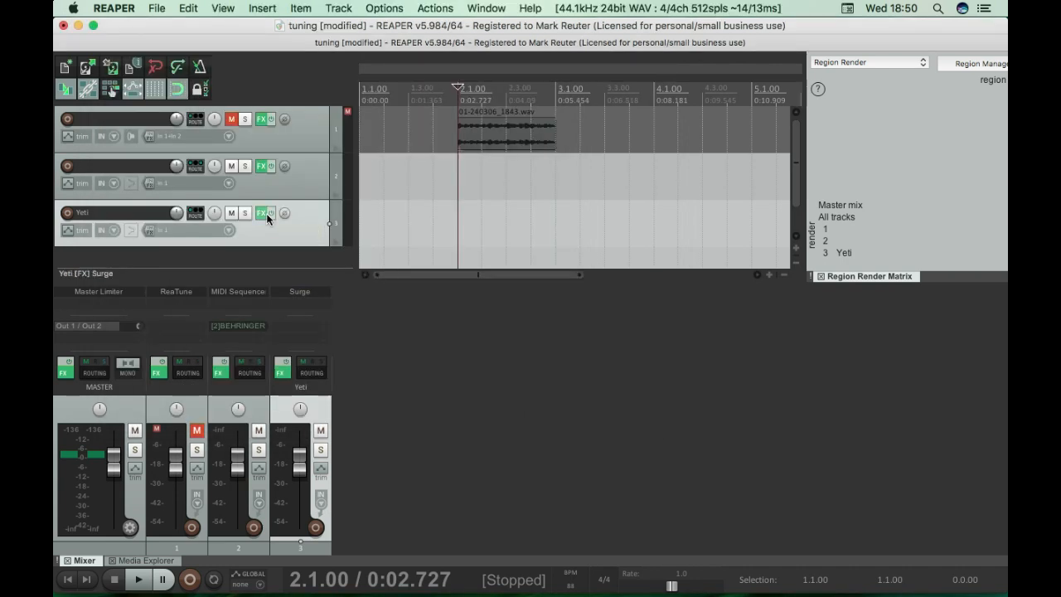
click(195, 213)
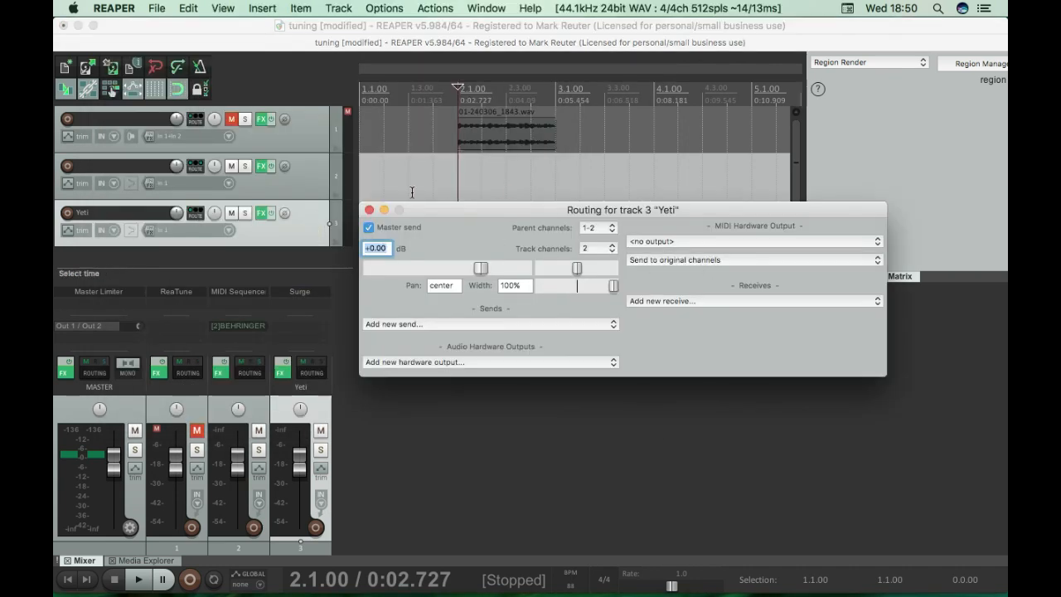
click(368, 210)
Set the Yeti track's input to MIDI from BEHRINGER - POLY D on channel 3 and arm the track for recording
click(229, 230)
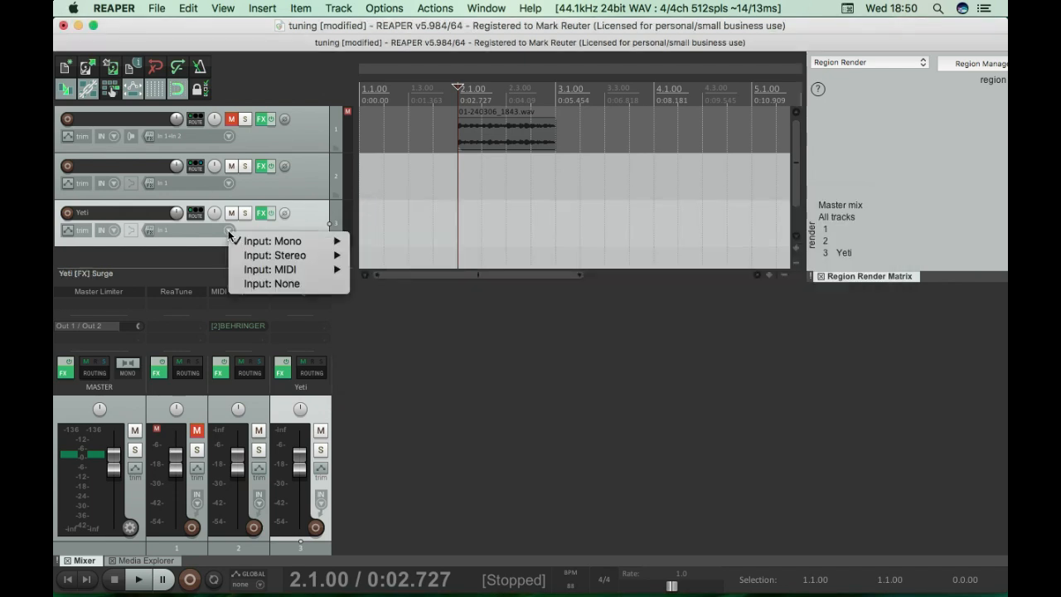
mouse_move(274, 270)
mouse_move(480, 311)
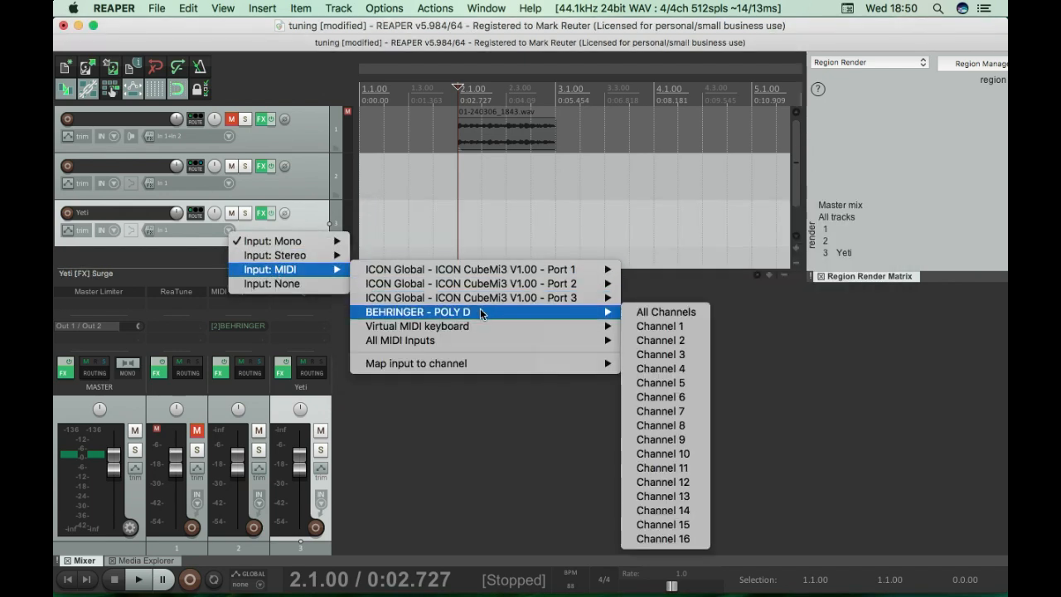
click(643, 356)
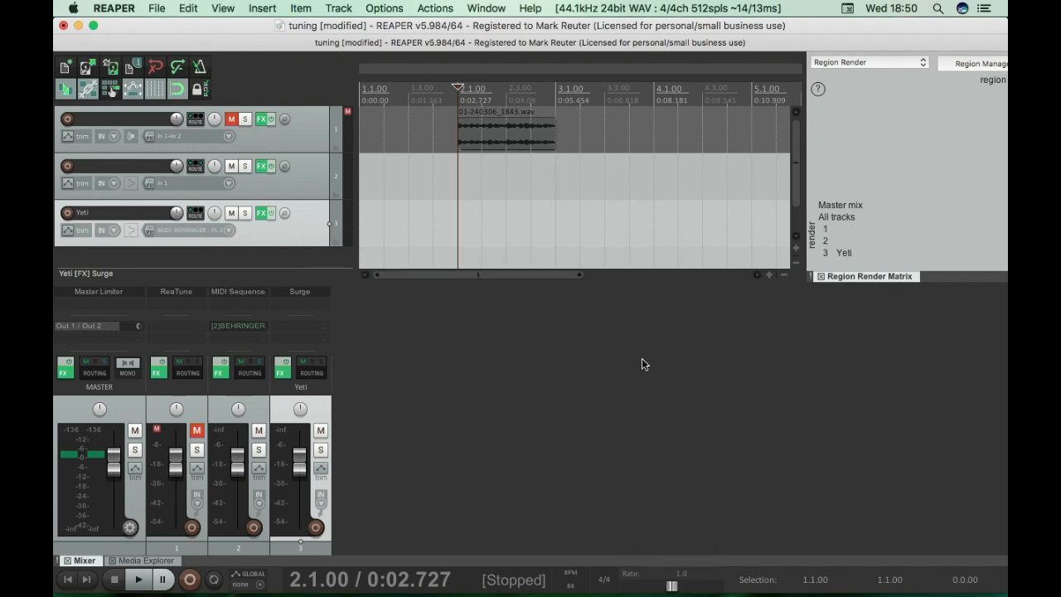
click(67, 212)
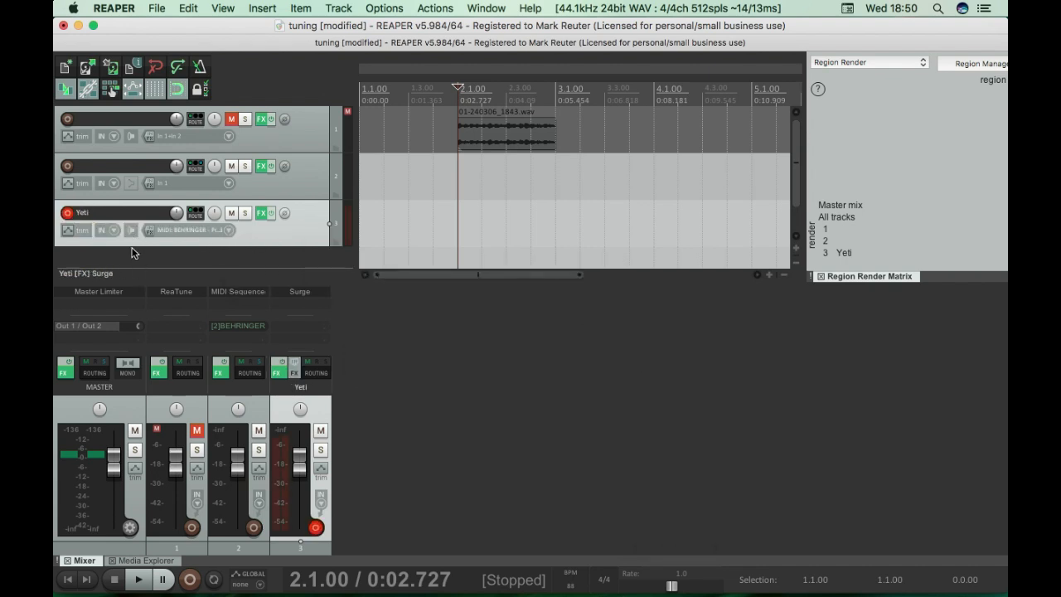